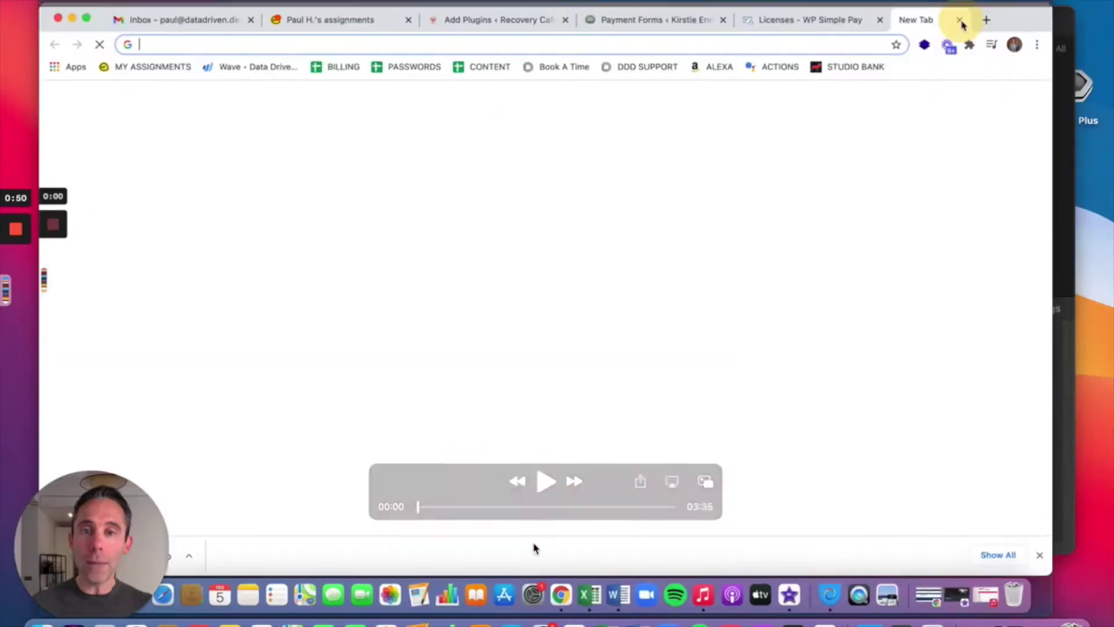
# - Play back the earlier recording of installing WP Simple Pay Pro 4.0.2 on the café site
pyautogui.click(544, 490)
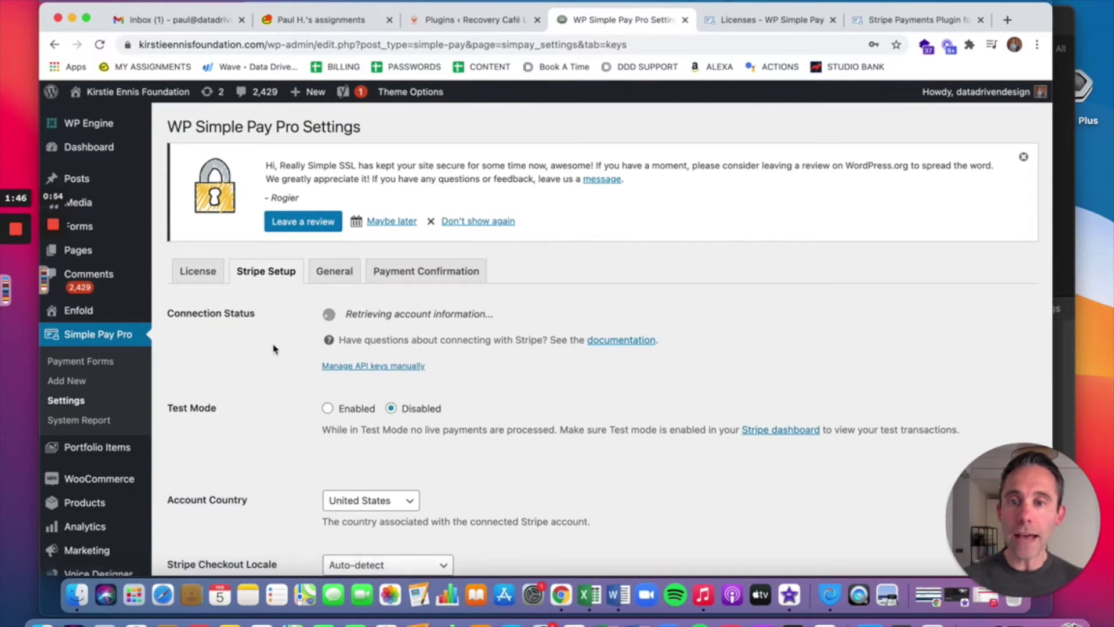
# - Scroll through the Stripe Setup settings to review the account information
pyautogui.scroll(-5, 275, 348)
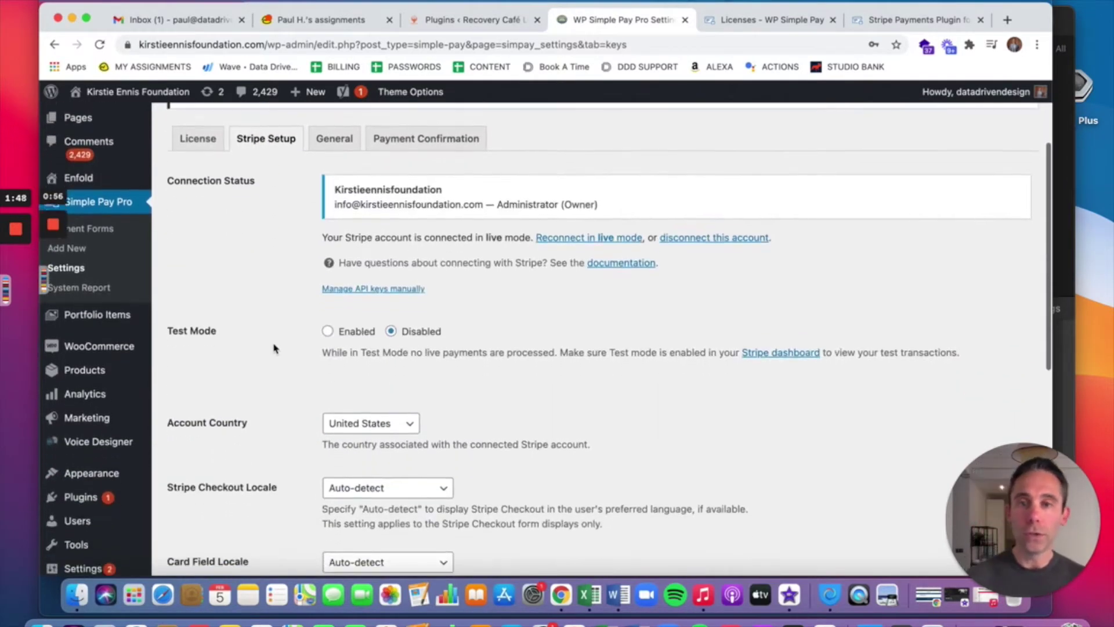
pyautogui.scroll(-6, 550, 398)
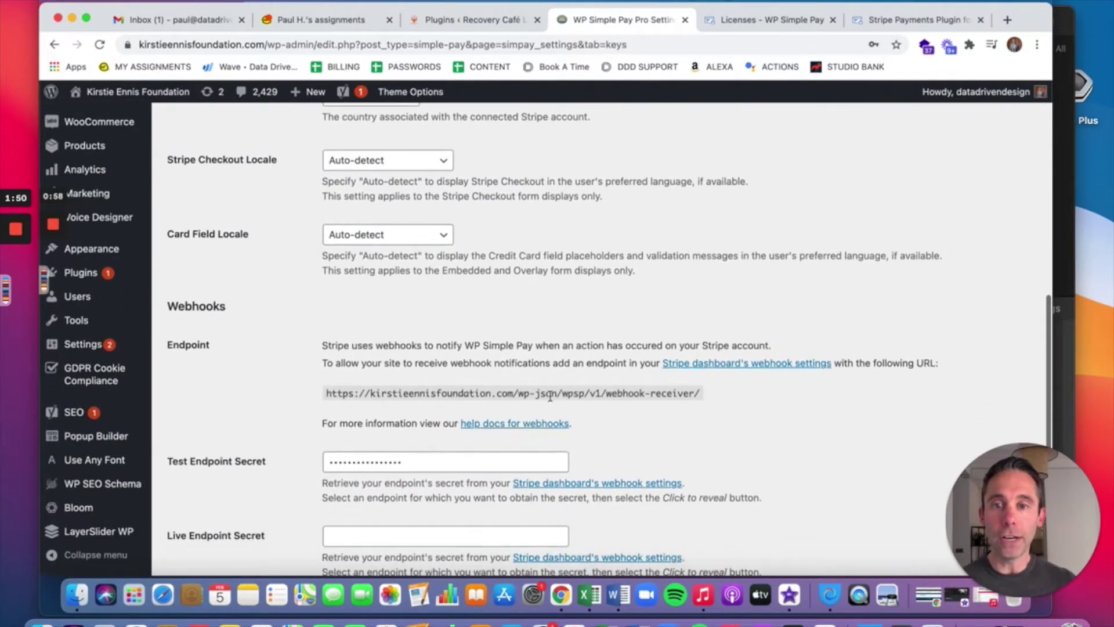
pyautogui.scroll(-2, 550, 398)
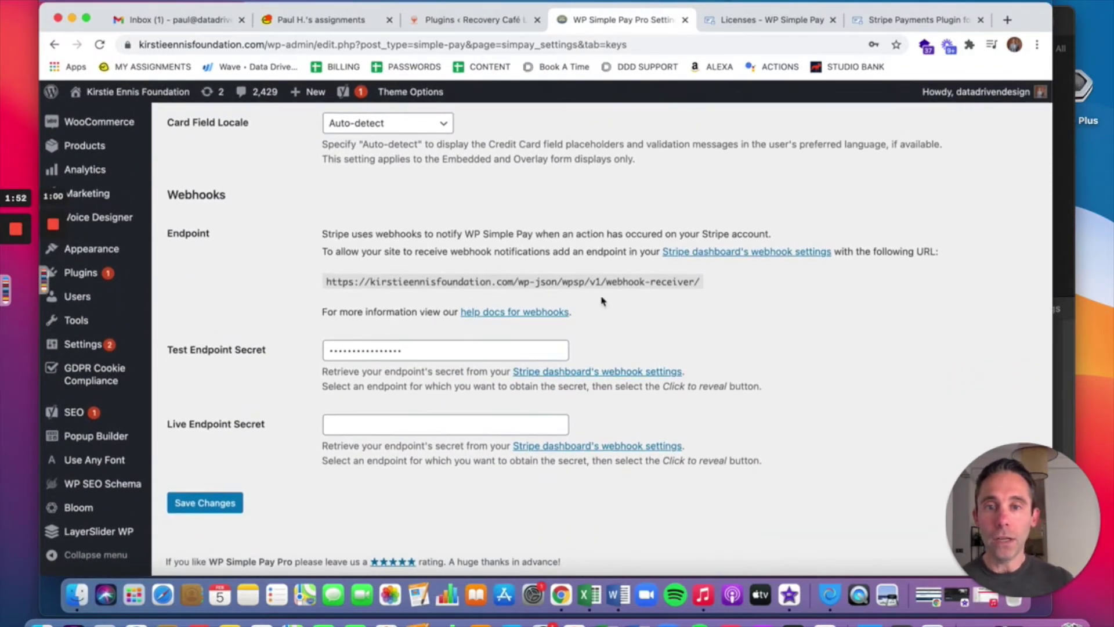
pyautogui.scroll(10, 602, 301)
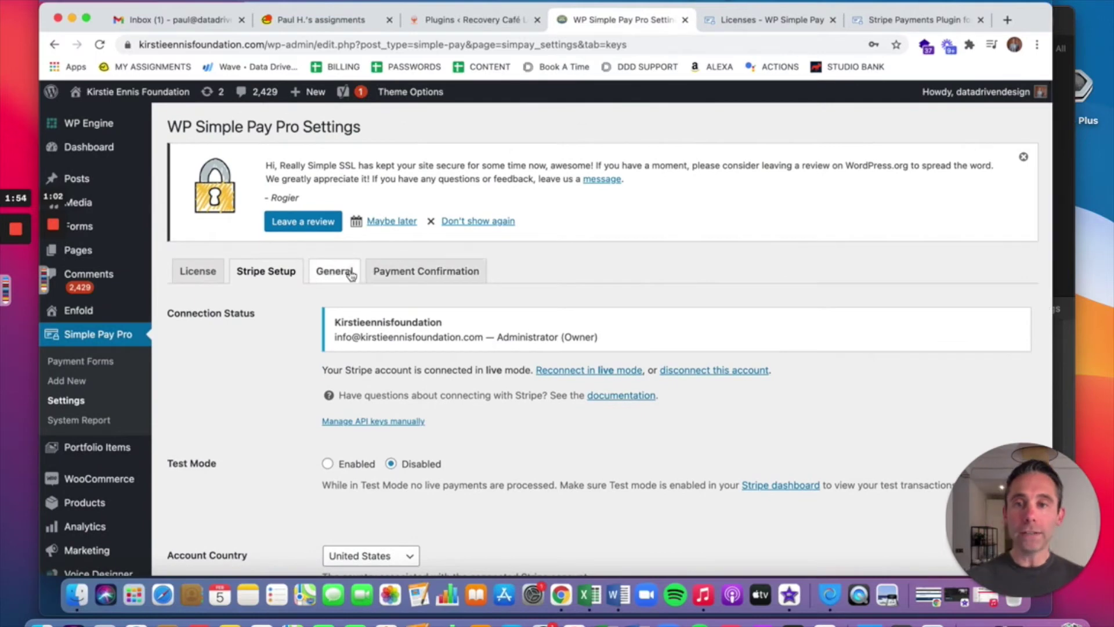
# - Review the plugin's General settings
pyautogui.click(351, 272)
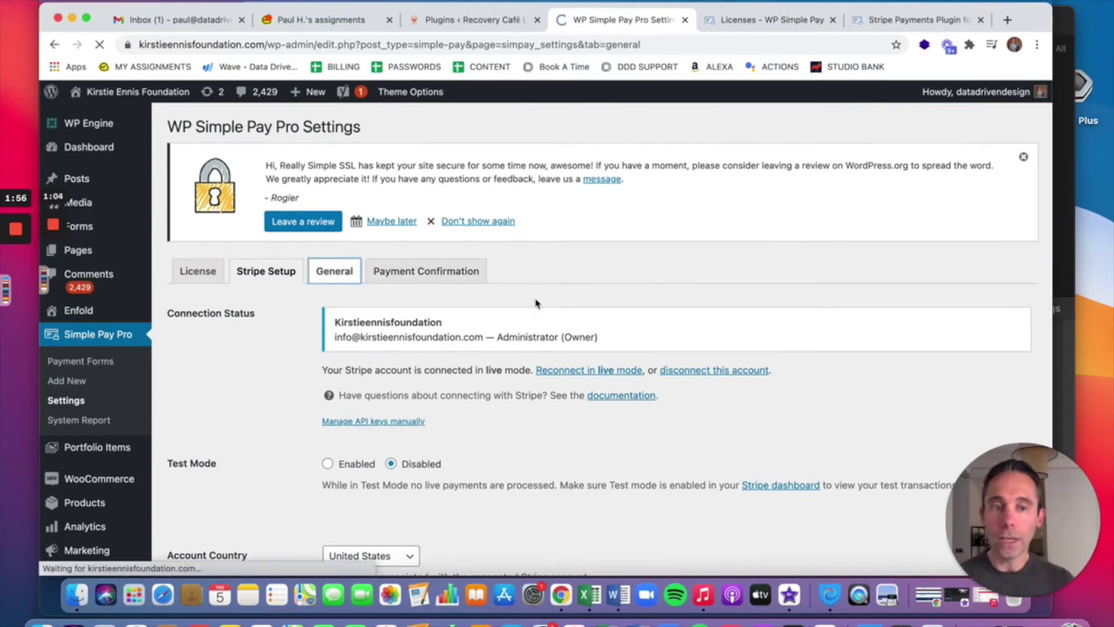
pyautogui.scroll(-2, 536, 302)
pyautogui.scroll(-3, 537, 303)
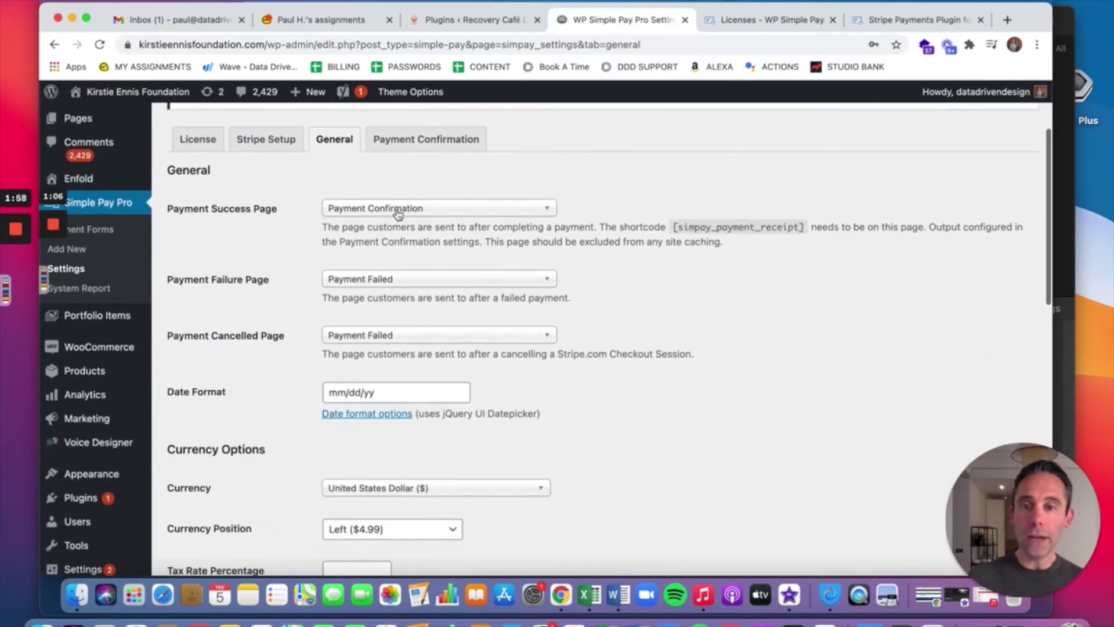
pyautogui.scroll(-8, 469, 248)
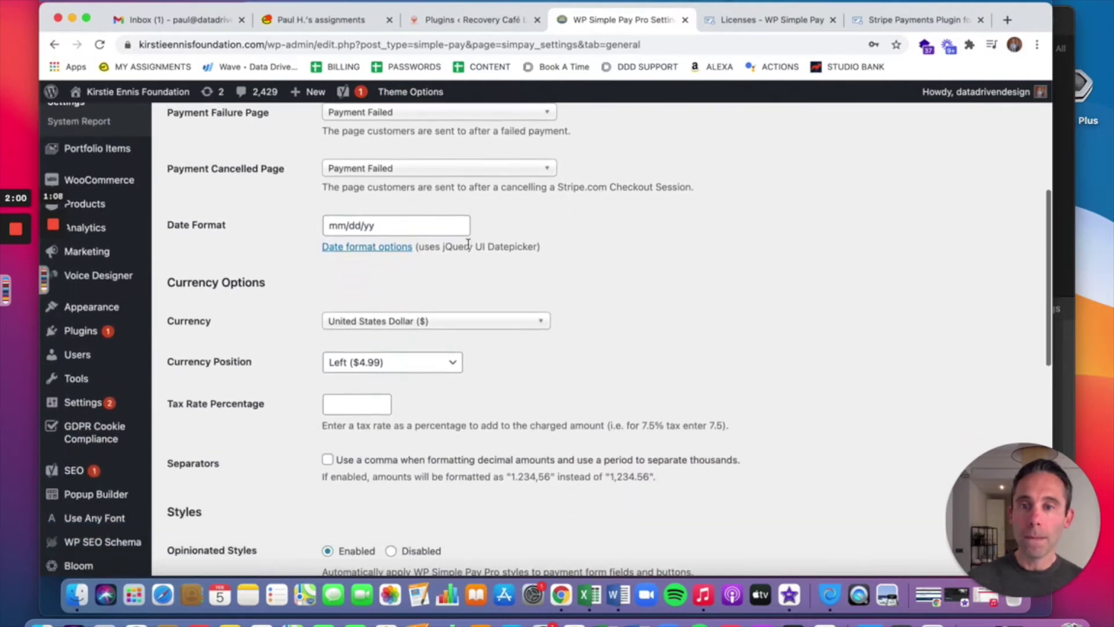
pyautogui.scroll(-9, 469, 246)
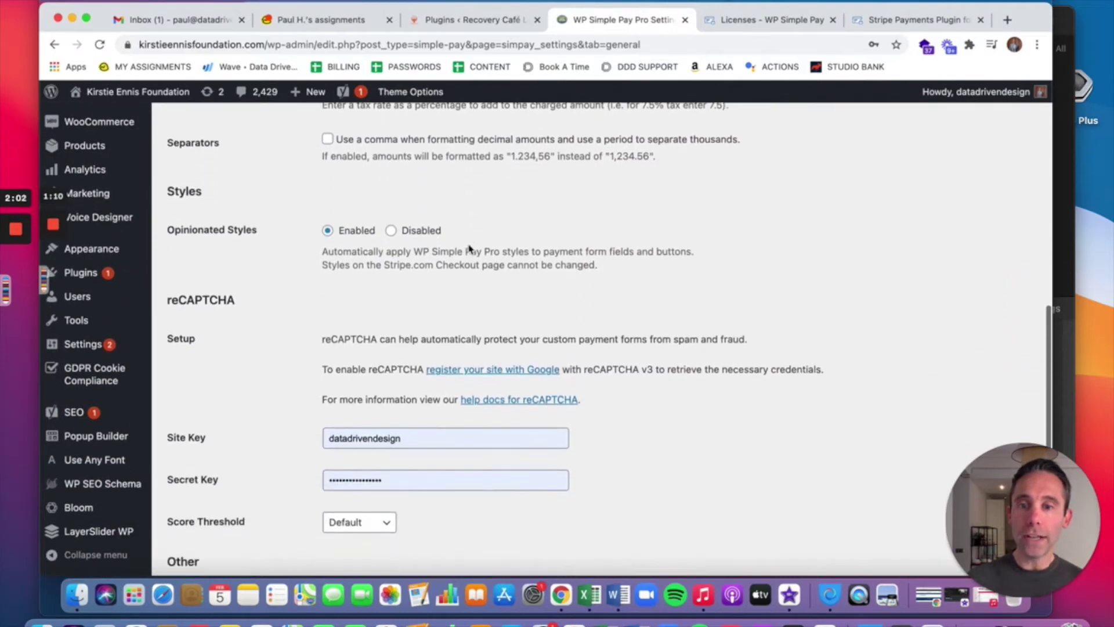
pyautogui.scroll(13, 470, 249)
pyautogui.scroll(9, 470, 249)
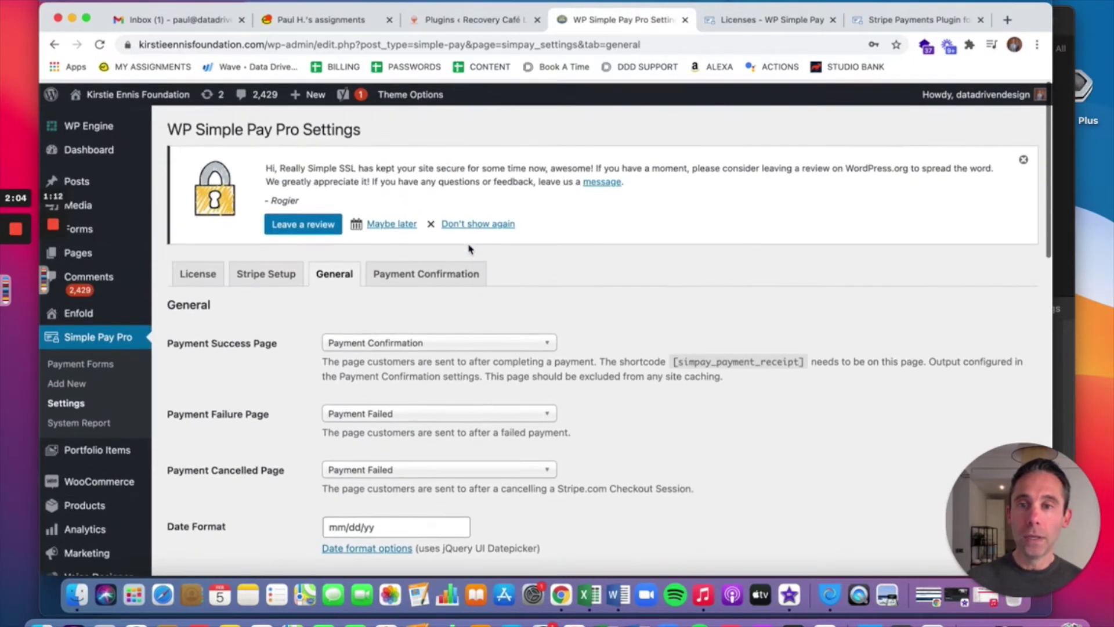
# - Review the Payment Confirmation message templates, then go to the Payment Forms list
pyautogui.click(436, 269)
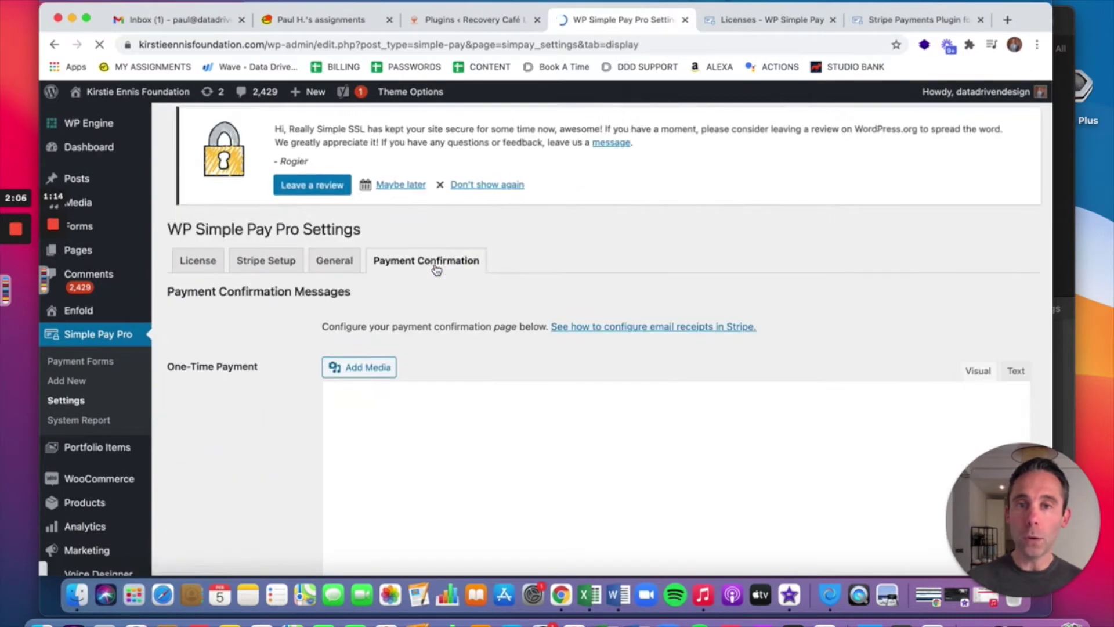
pyautogui.scroll(-2, 490, 279)
pyautogui.scroll(-8, 489, 280)
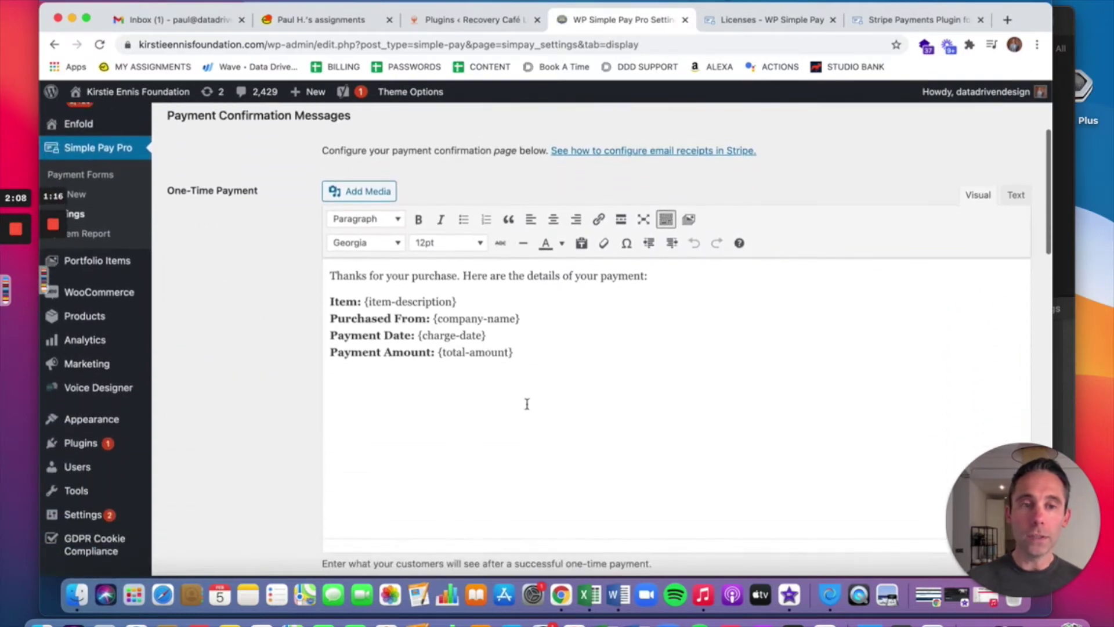
pyautogui.scroll(-13, 486, 319)
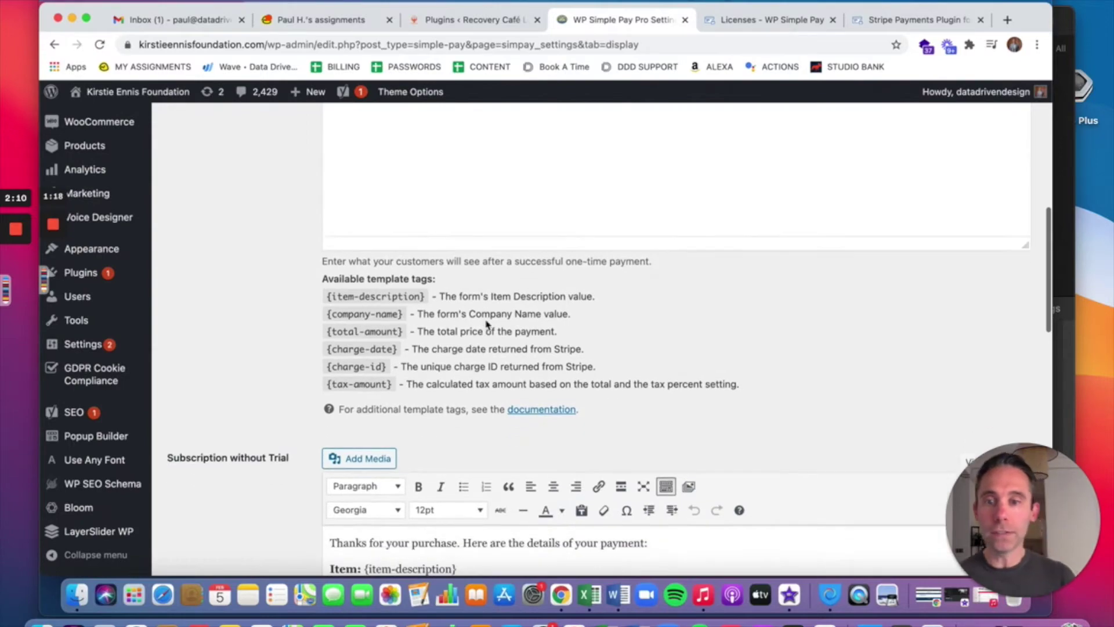
pyautogui.scroll(-10, 486, 323)
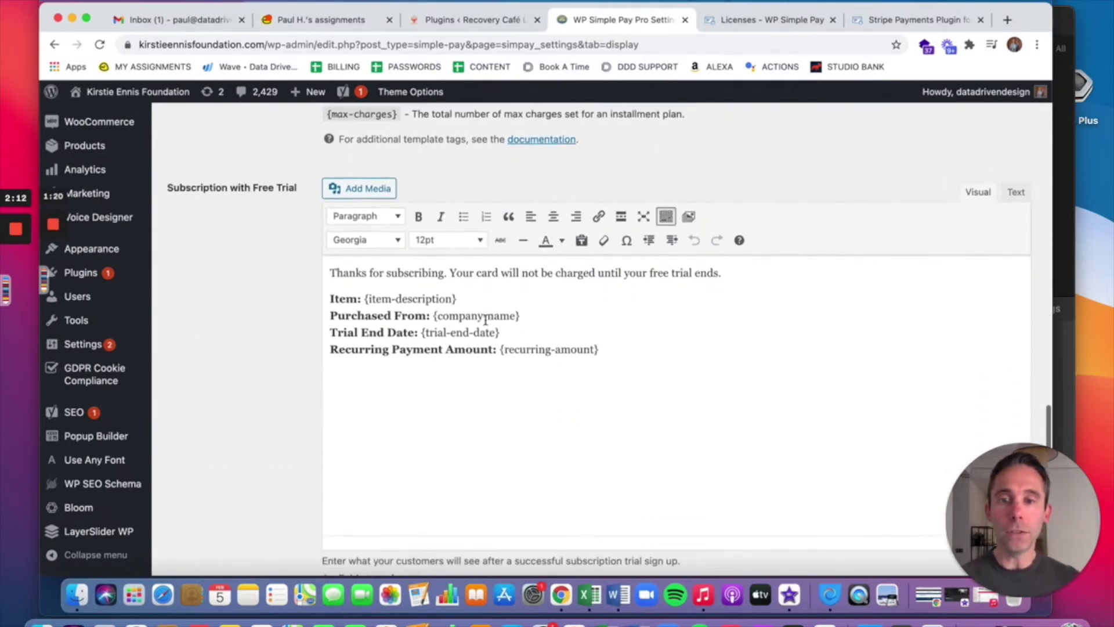
pyautogui.scroll(15, 486, 324)
pyautogui.scroll(15, 486, 323)
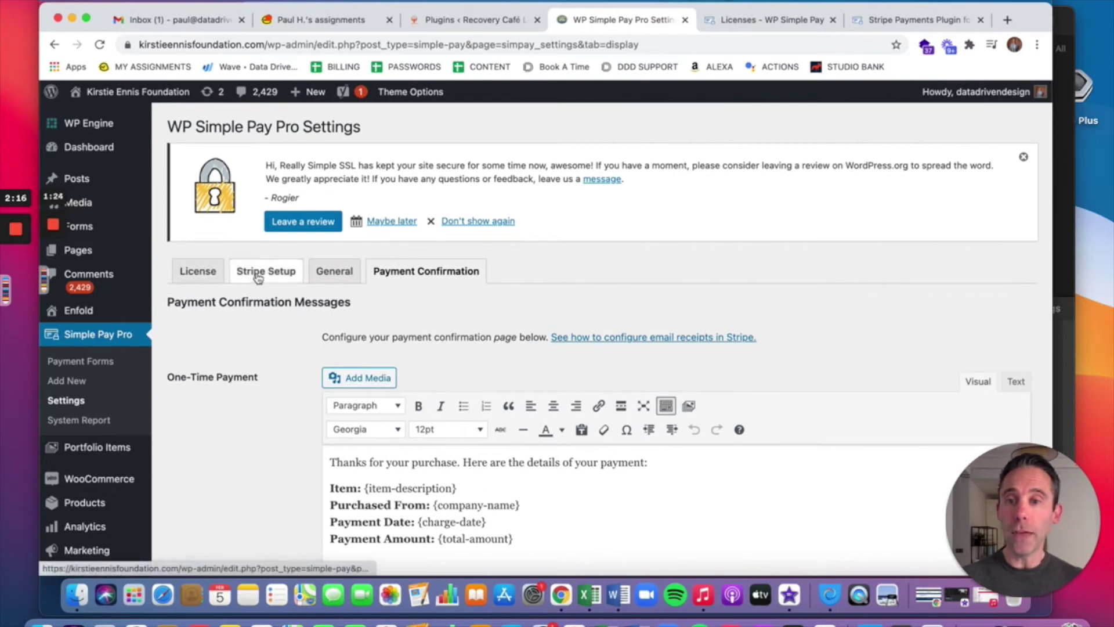
pyautogui.click(99, 364)
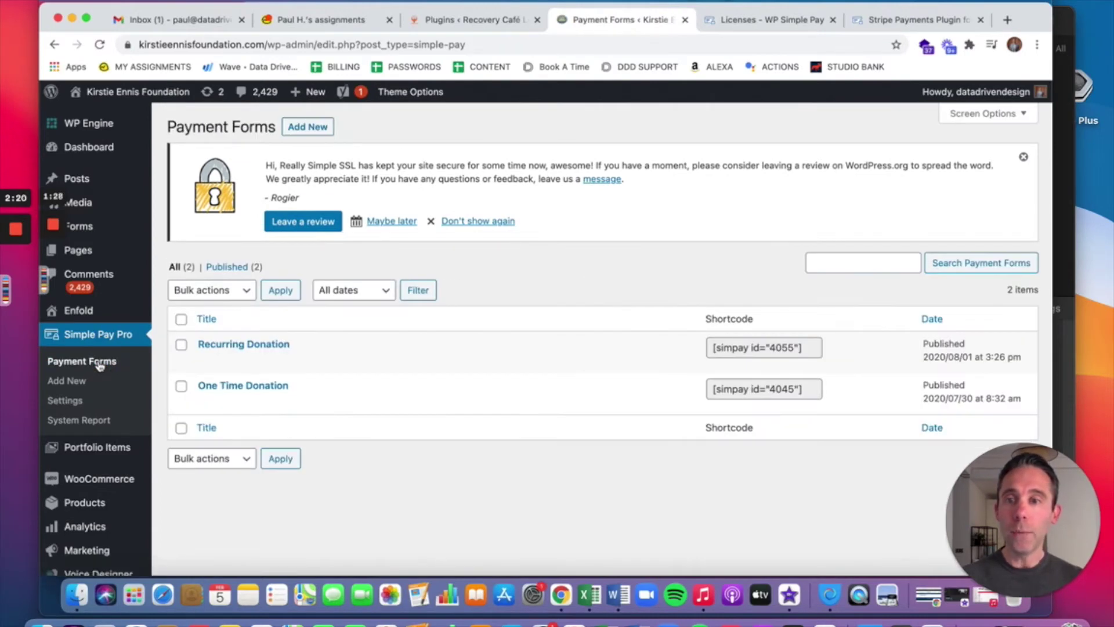
# - Open the Recurring Donation form and review its subscription settings
pyautogui.click(237, 345)
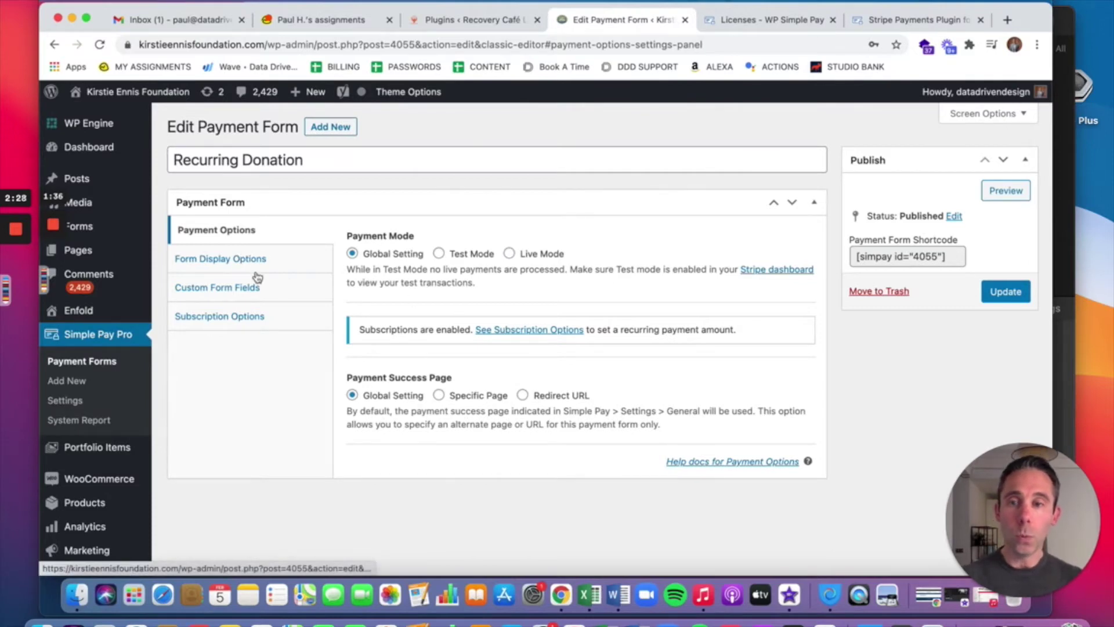
pyautogui.click(216, 315)
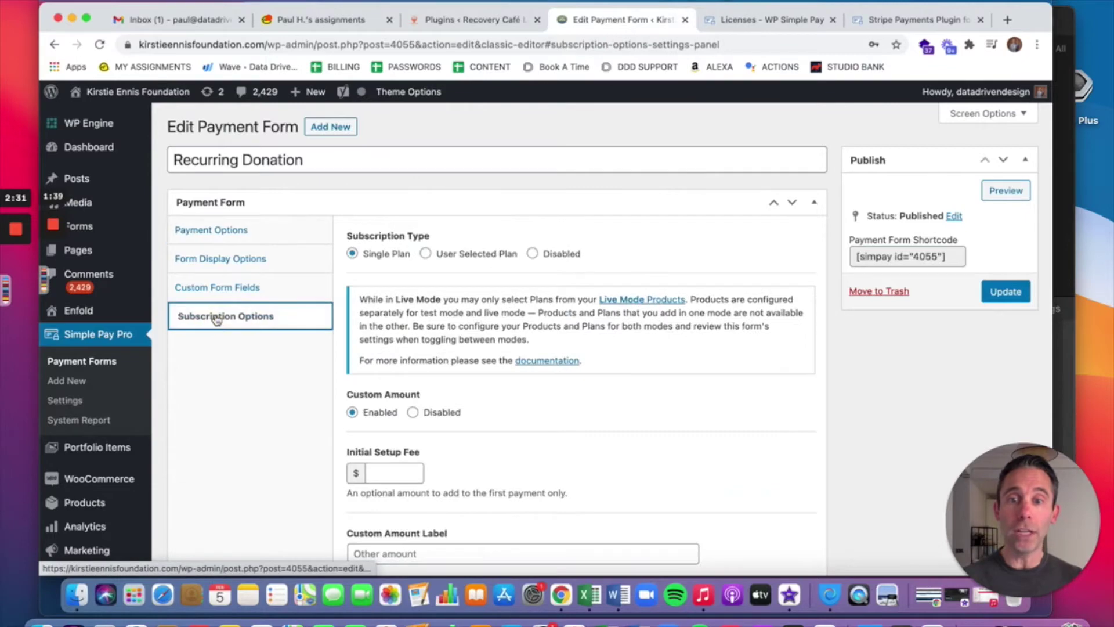
pyautogui.scroll(-4, 450, 356)
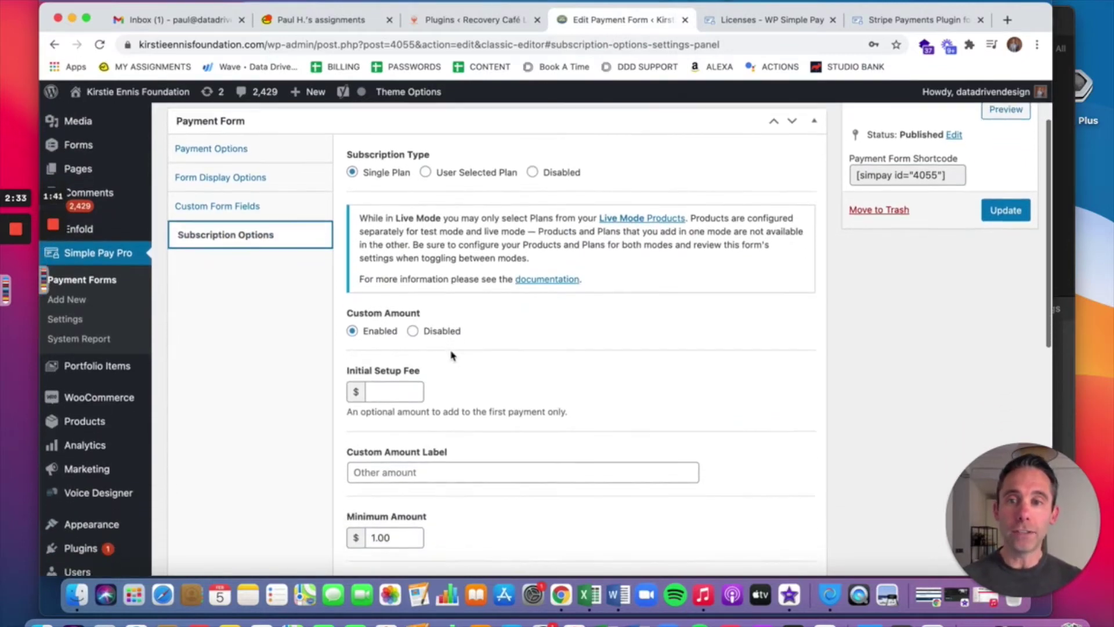
pyautogui.scroll(-5, 452, 356)
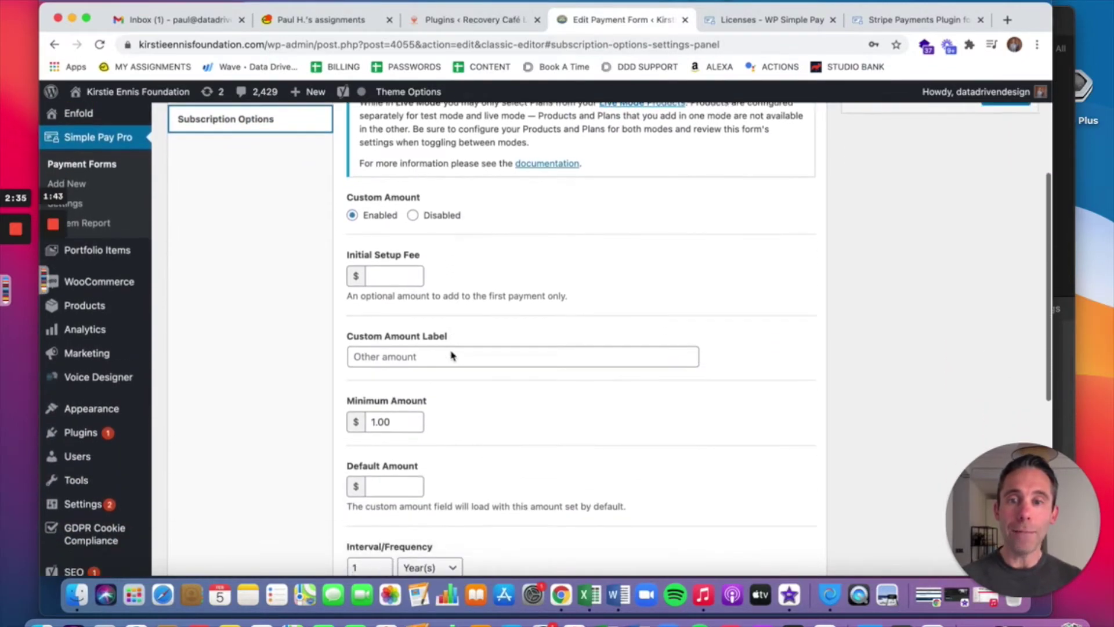
pyautogui.scroll(-10, 452, 356)
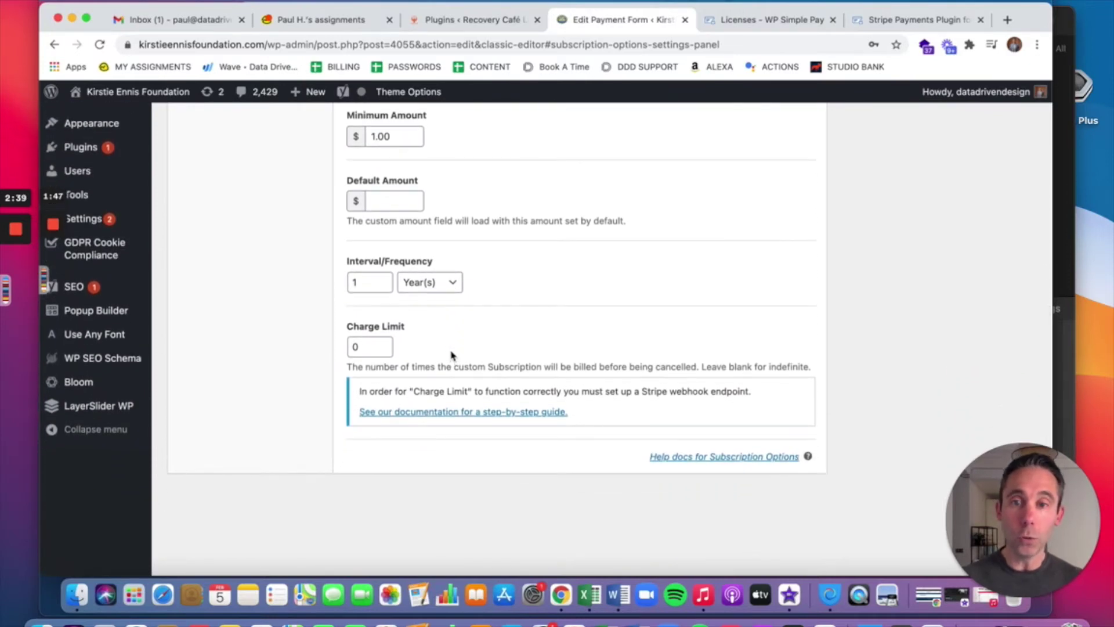
pyautogui.scroll(15, 451, 355)
# - Show the Recurring Donation form's display options and its custom form field list
pyautogui.click(229, 232)
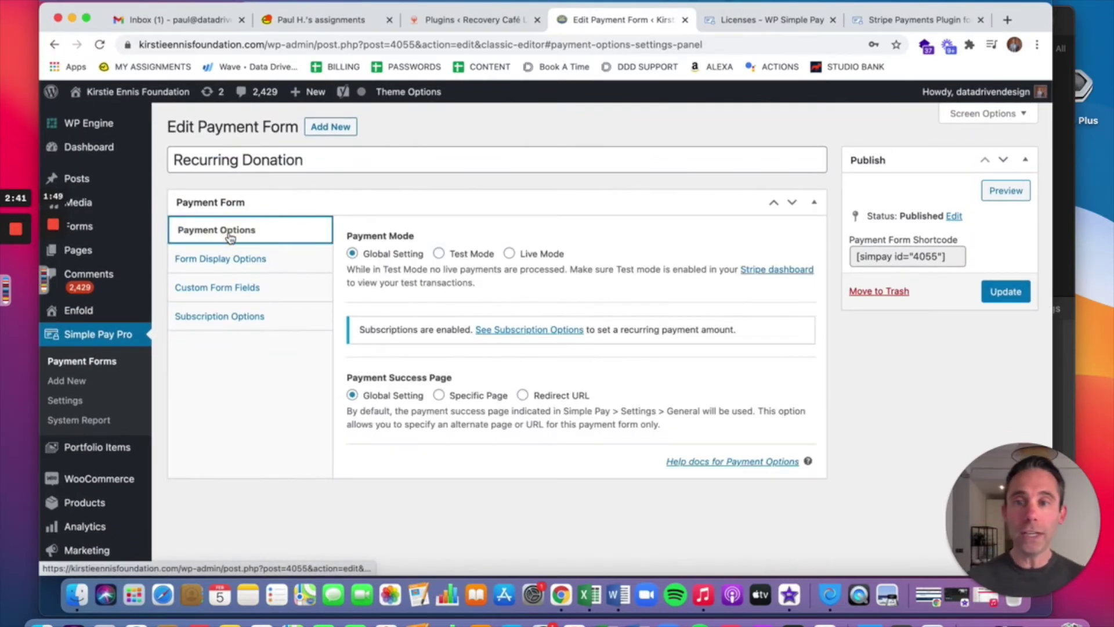
pyautogui.click(229, 258)
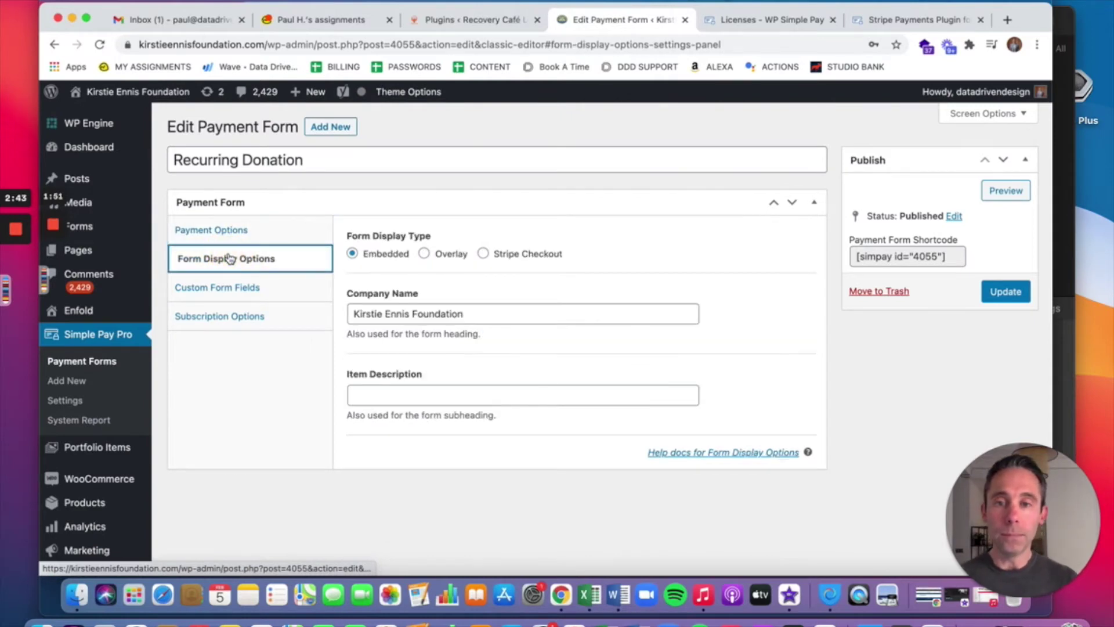
pyautogui.click(222, 286)
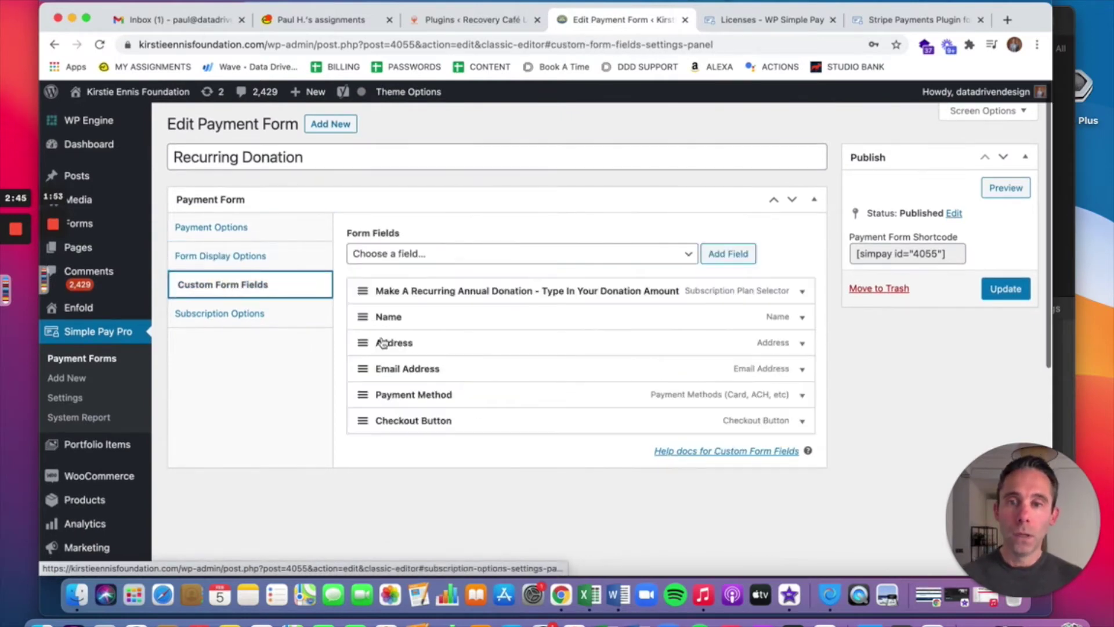
# - Expand and collapse the donation amount, Name and Address fields to review their settings
pyautogui.click(802, 293)
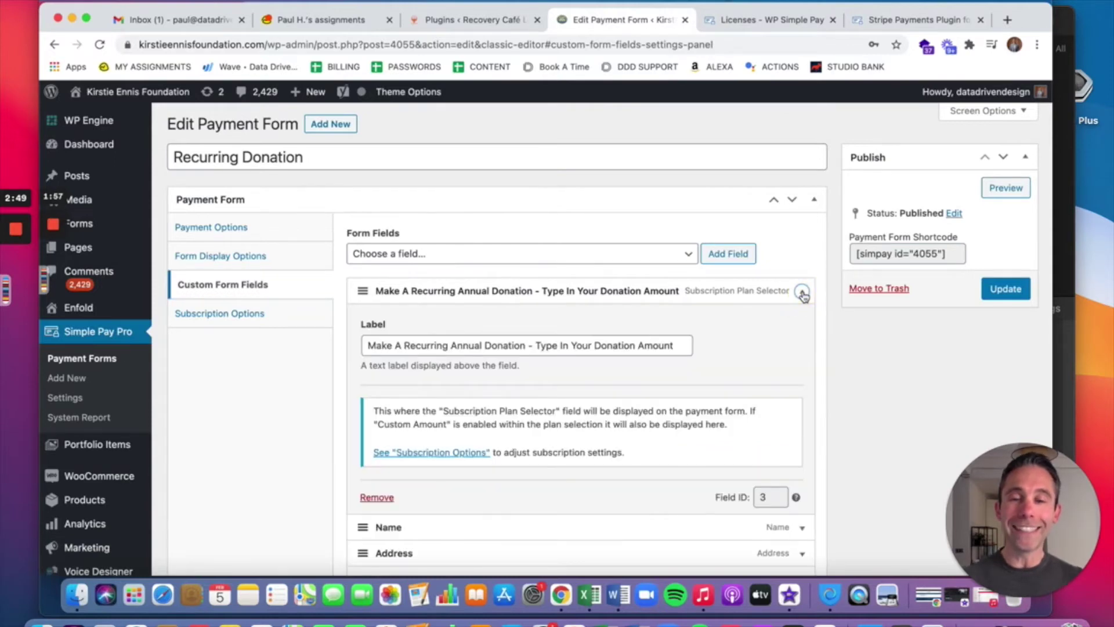
pyautogui.click(803, 293)
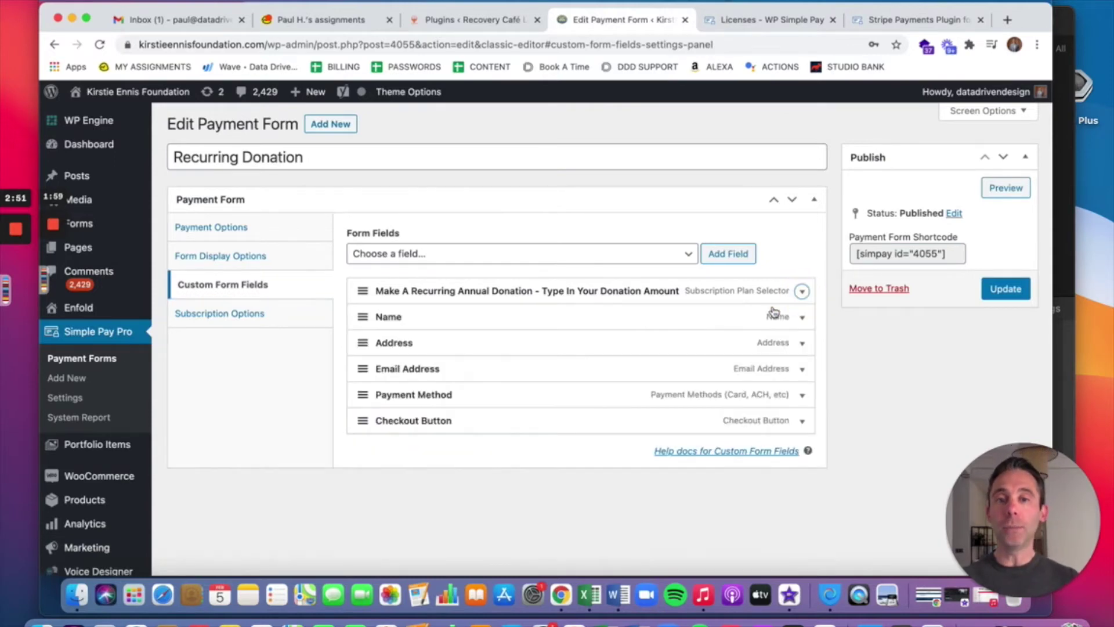
pyautogui.scroll(-1, 777, 307)
pyautogui.click(802, 281)
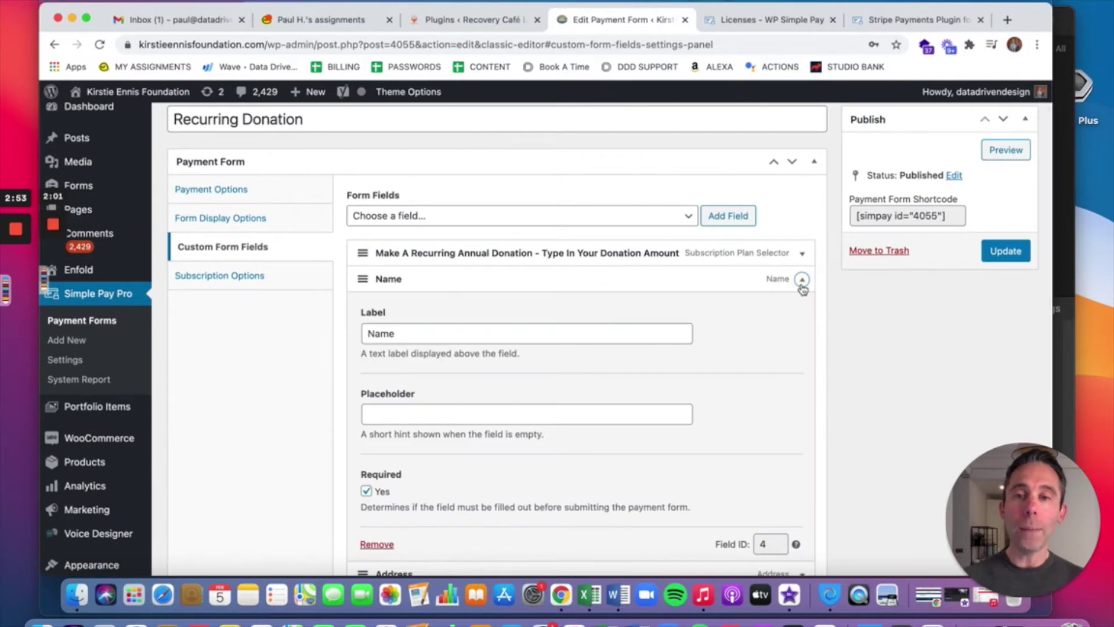
pyautogui.click(801, 280)
pyautogui.scroll(-1, 801, 292)
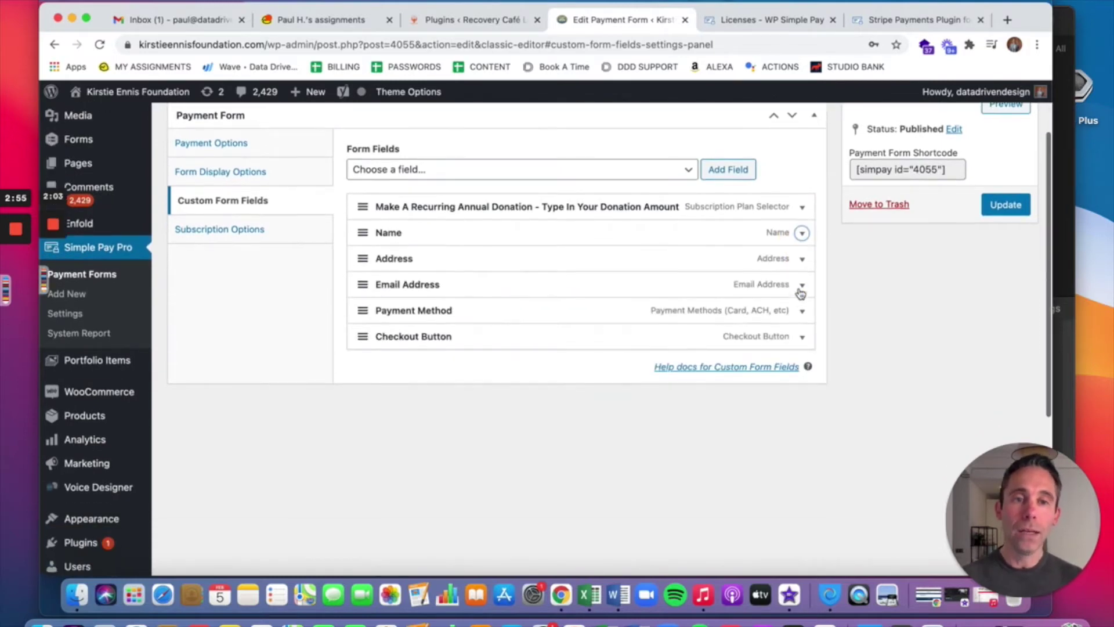
pyautogui.click(802, 261)
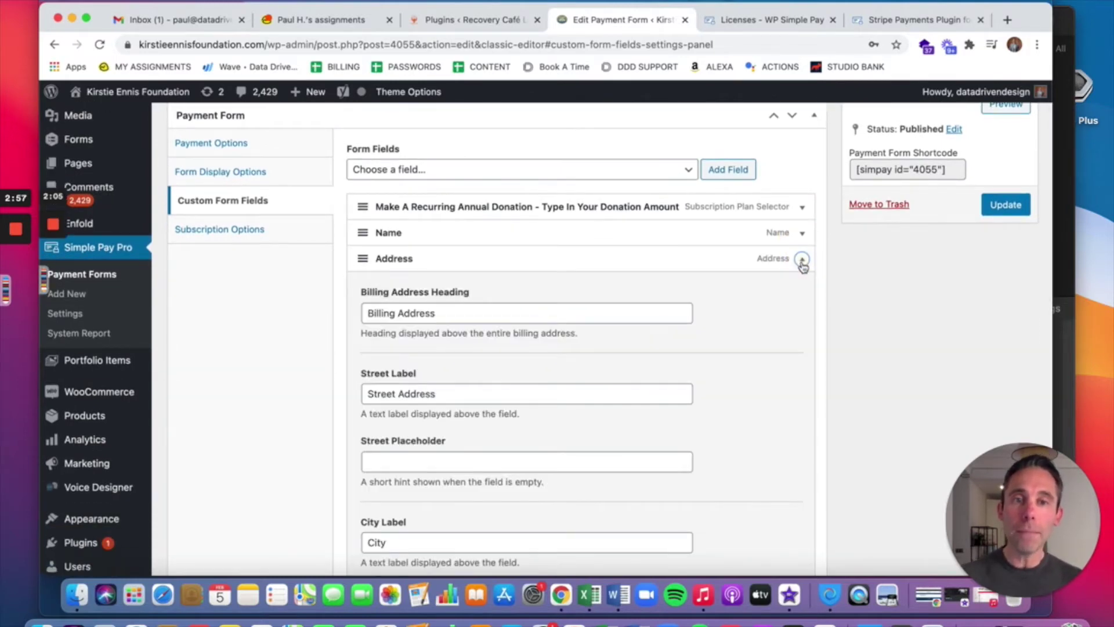
pyautogui.click(802, 260)
# - Review the Email Address and Payment Method fields, confirming Card only with ACH Debit off
pyautogui.click(801, 285)
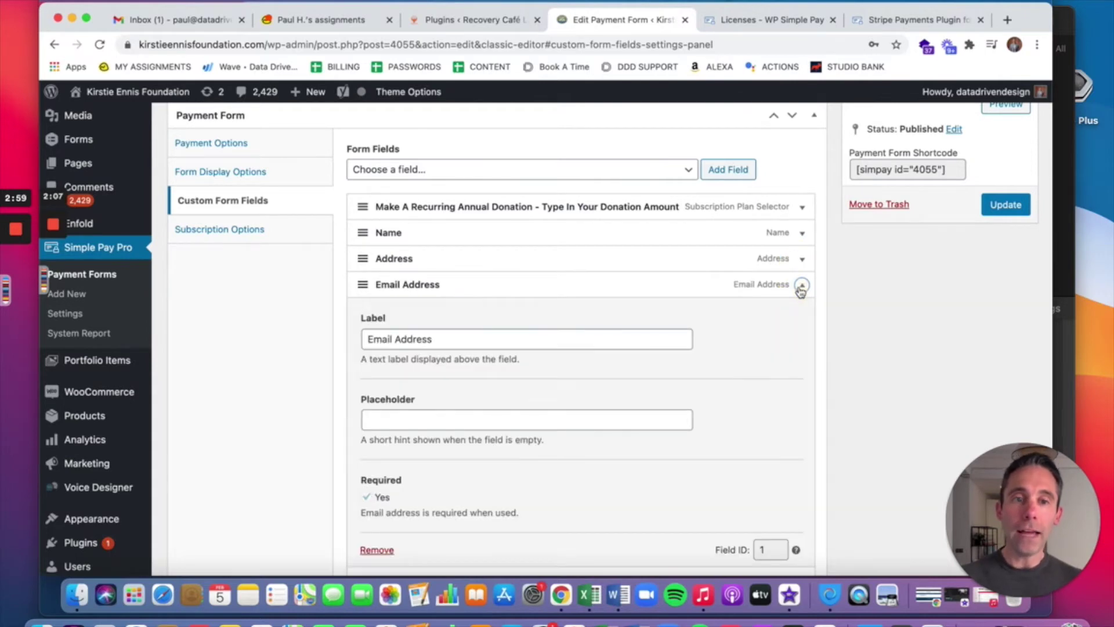
pyautogui.click(802, 286)
pyautogui.scroll(-1, 801, 291)
pyautogui.click(801, 272)
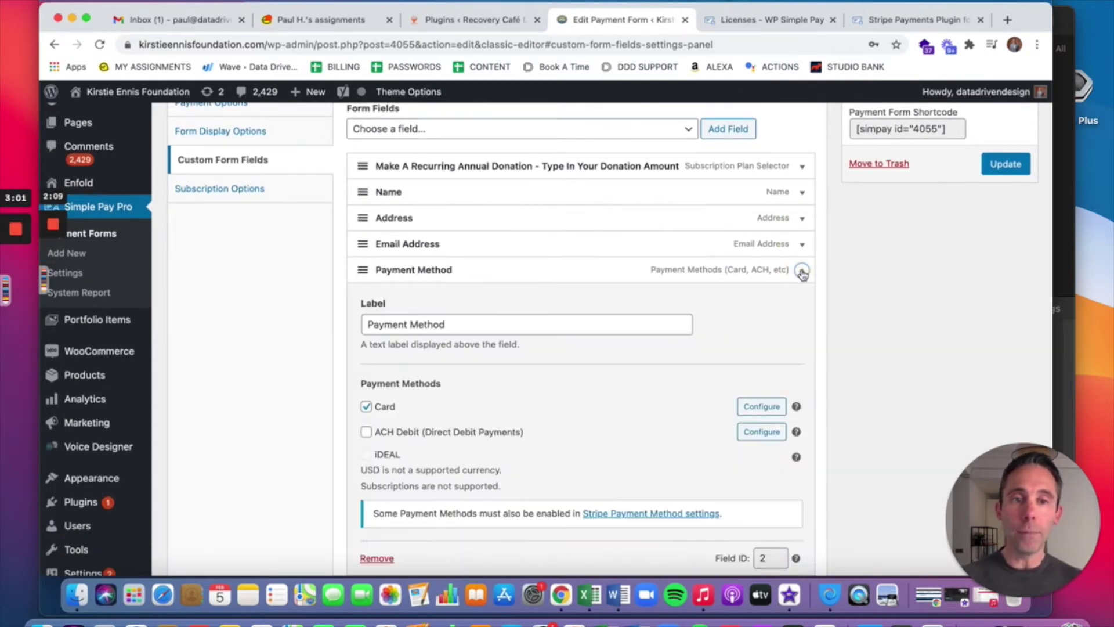
pyautogui.scroll(-3, 802, 273)
pyautogui.scroll(3, 803, 274)
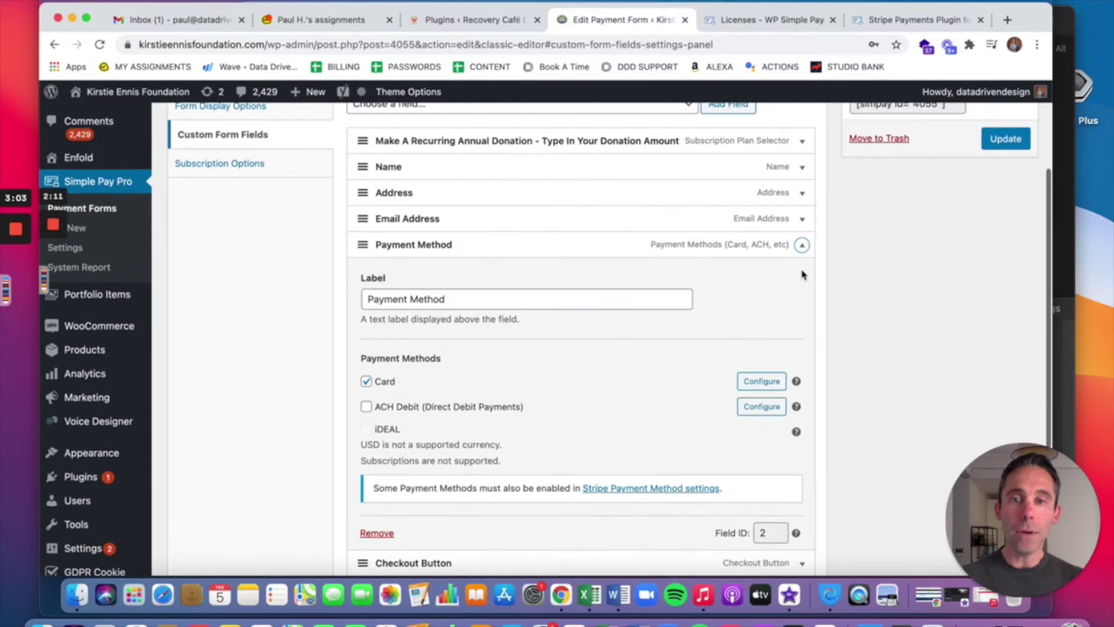
pyautogui.click(802, 246)
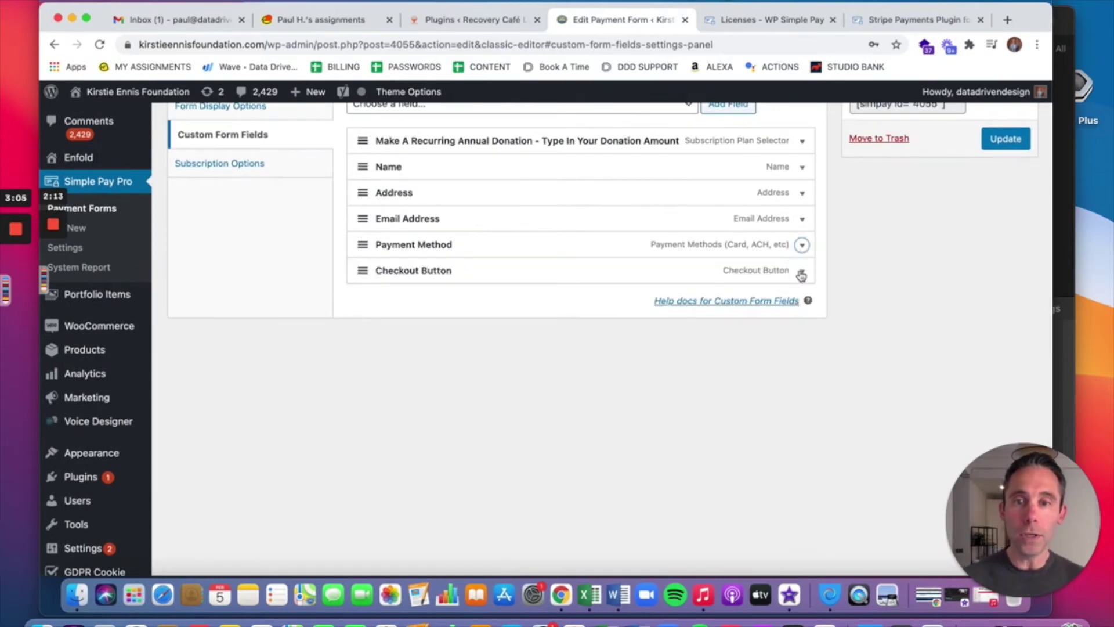
# - Check the Checkout Button field's settings and return to the Payment Forms list
pyautogui.click(801, 273)
pyautogui.click(802, 273)
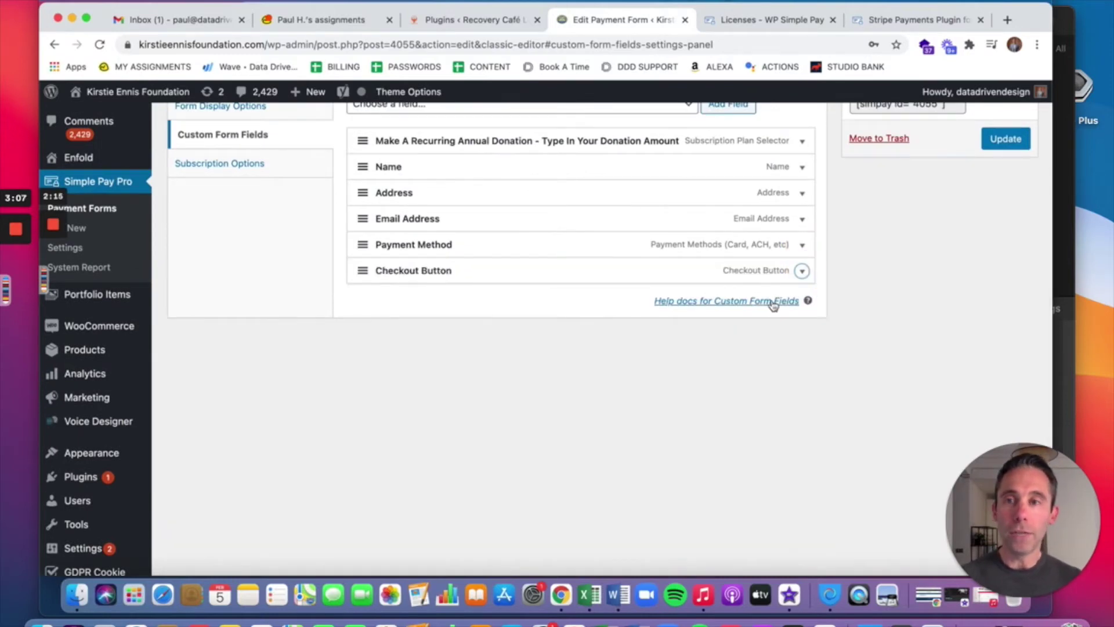
pyautogui.scroll(3, 450, 300)
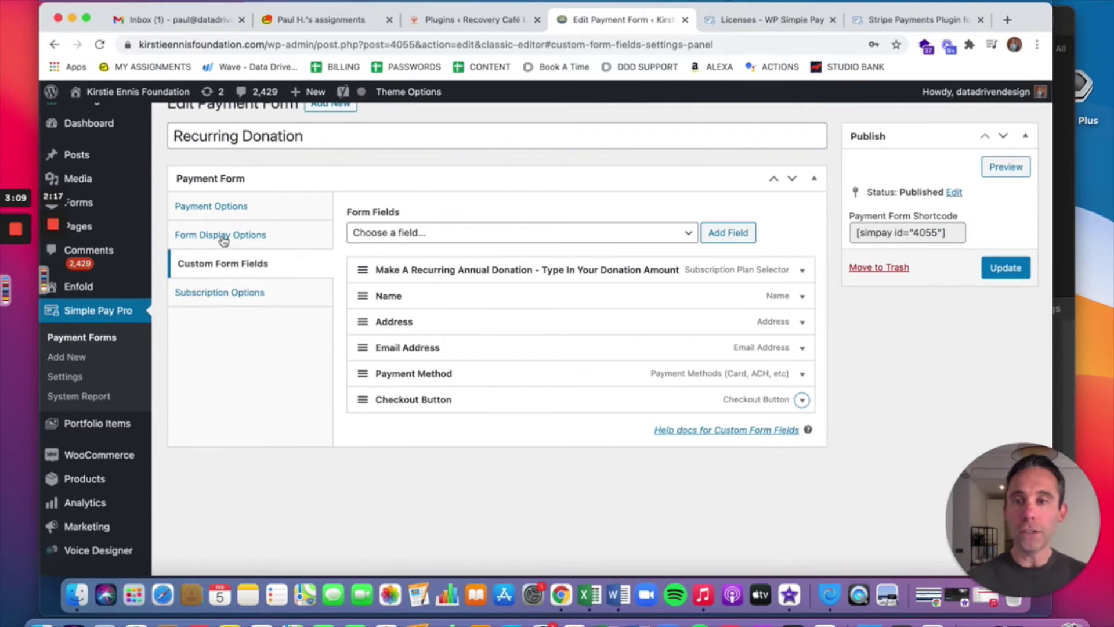
pyautogui.scroll(1, 223, 240)
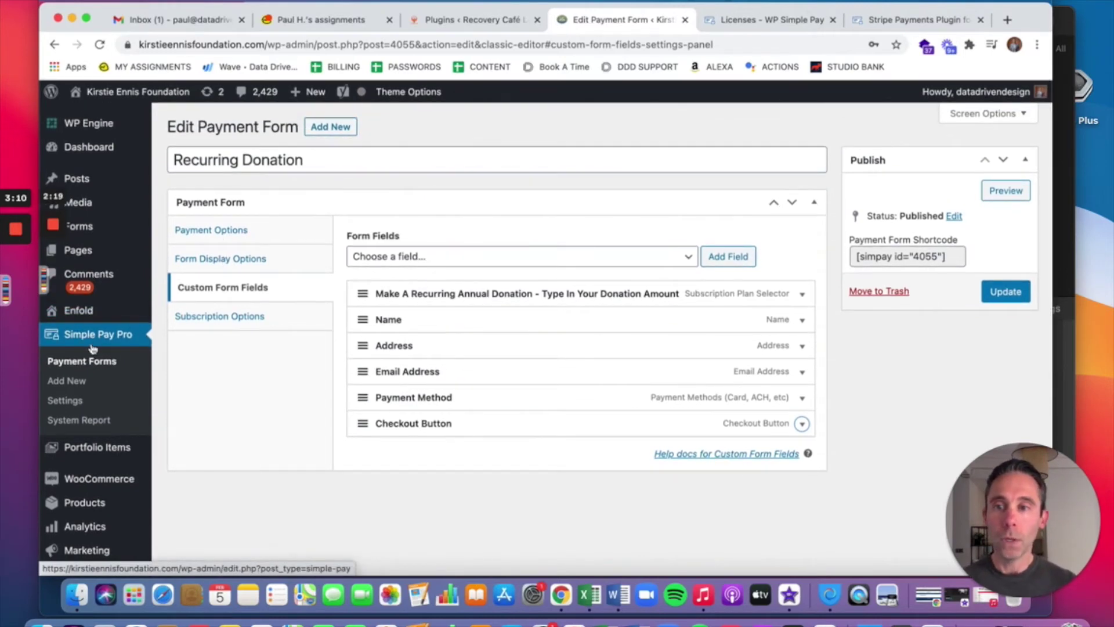
pyautogui.click(97, 337)
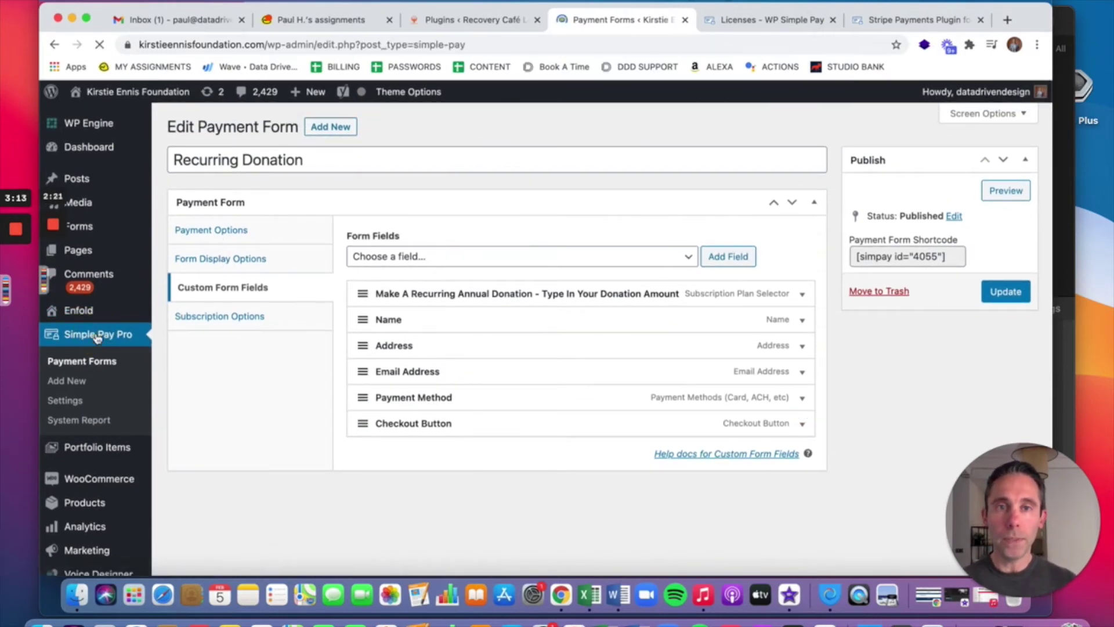
# - Open the One Time Donation form and browse its payment, subscription and display settings
pyautogui.click(233, 386)
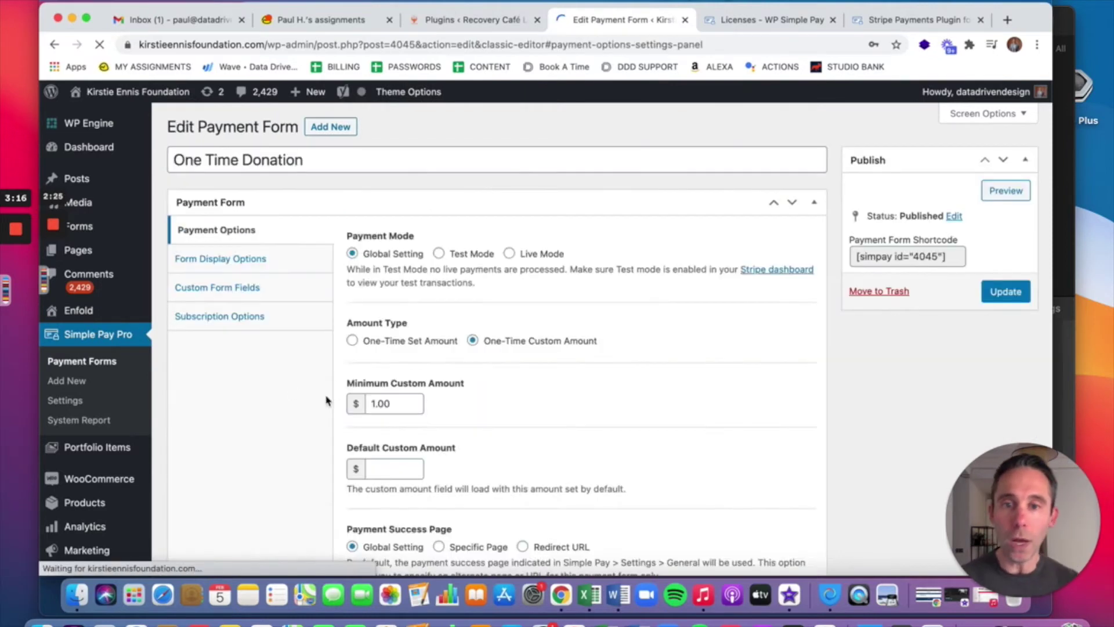
pyautogui.scroll(-3, 485, 391)
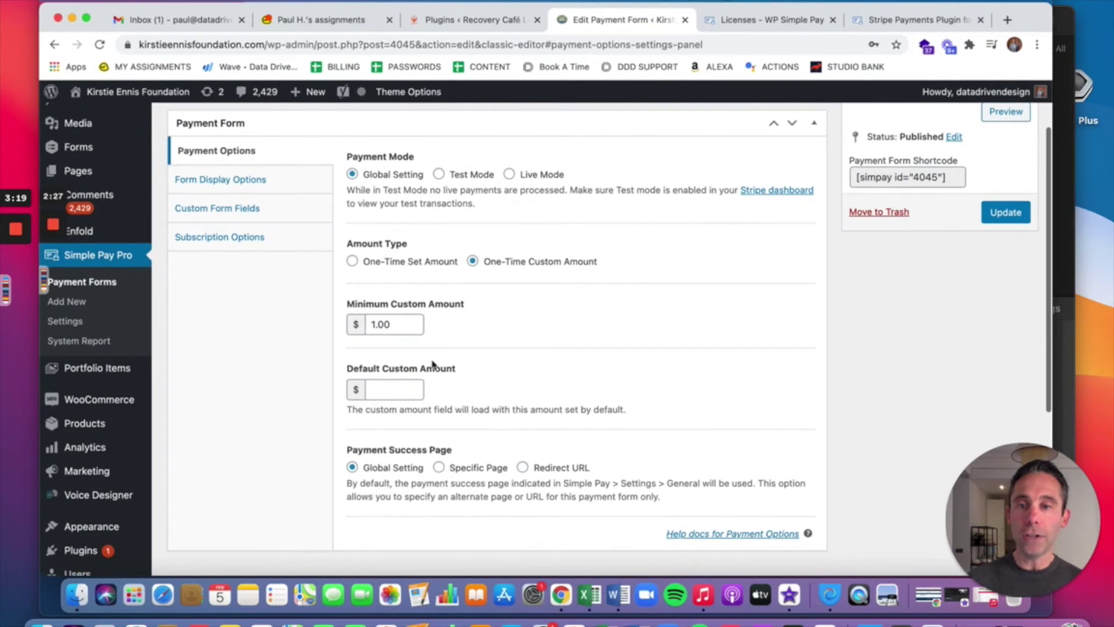
pyautogui.click(262, 238)
pyautogui.scroll(2, 406, 290)
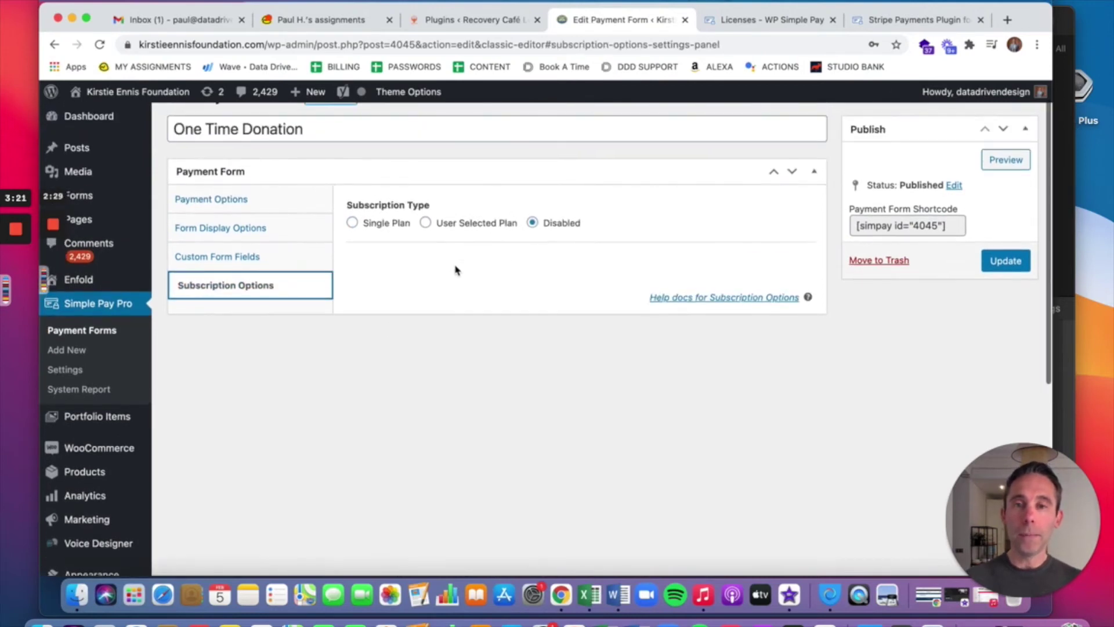
pyautogui.click(250, 254)
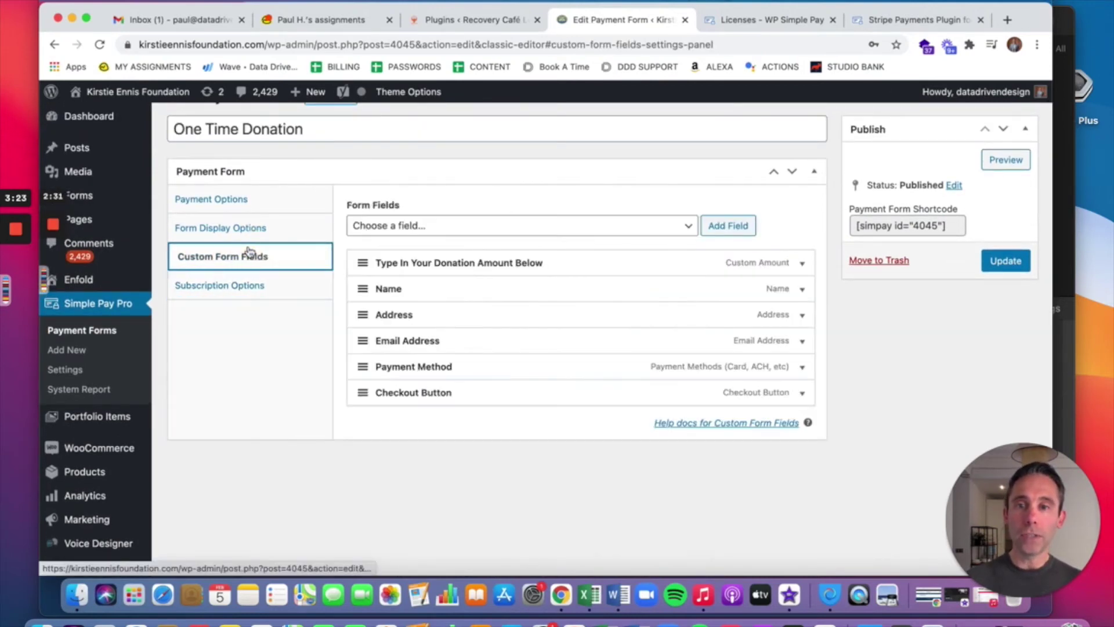
pyautogui.click(255, 236)
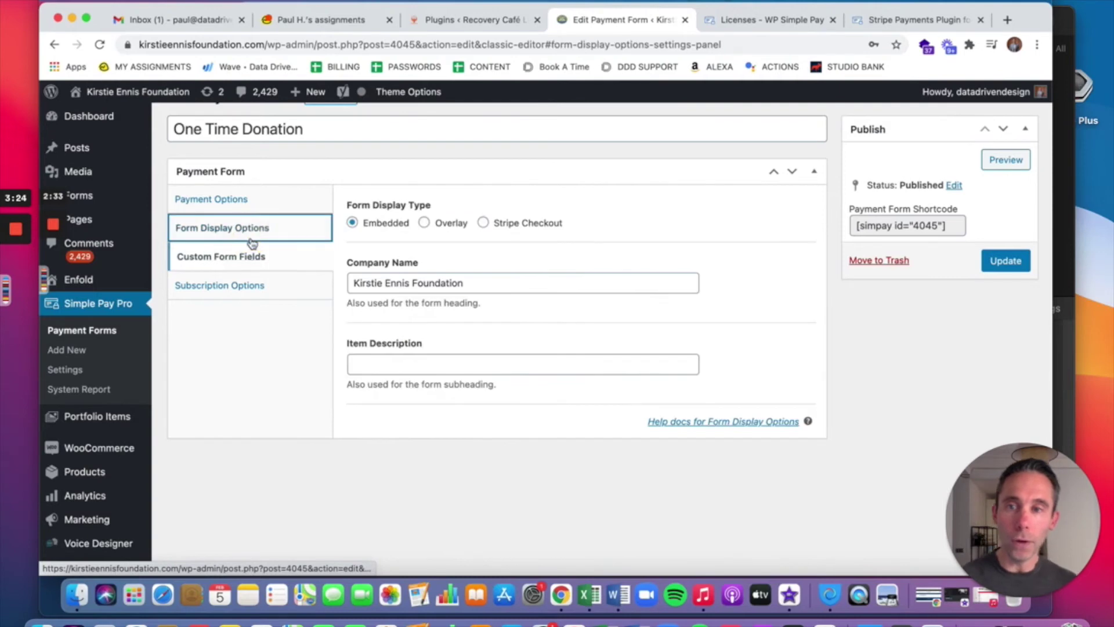
pyautogui.click(238, 209)
pyautogui.scroll(-5, 554, 360)
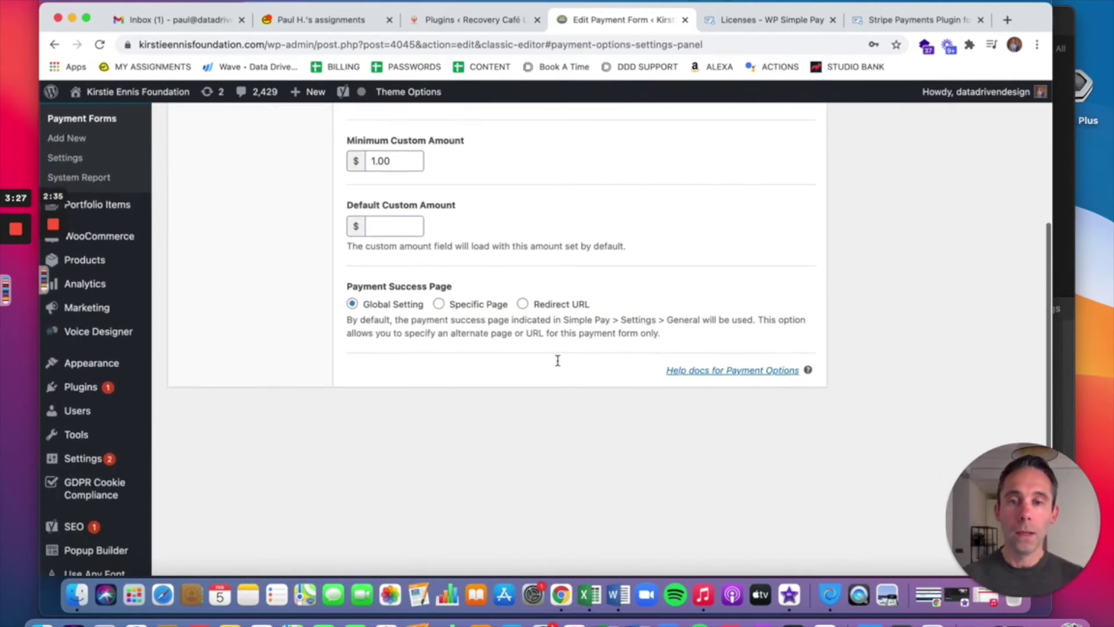
pyautogui.scroll(6, 552, 360)
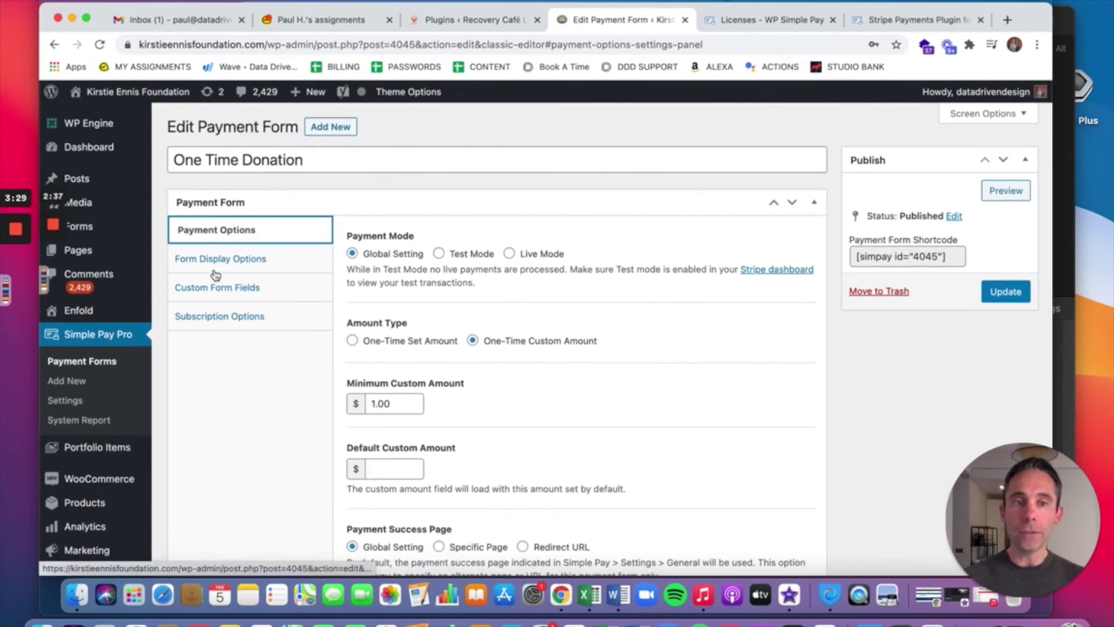
# - View its custom fields, select the [simpay id="4045"] shortcode, and open the public site in a new tab
pyautogui.click(215, 260)
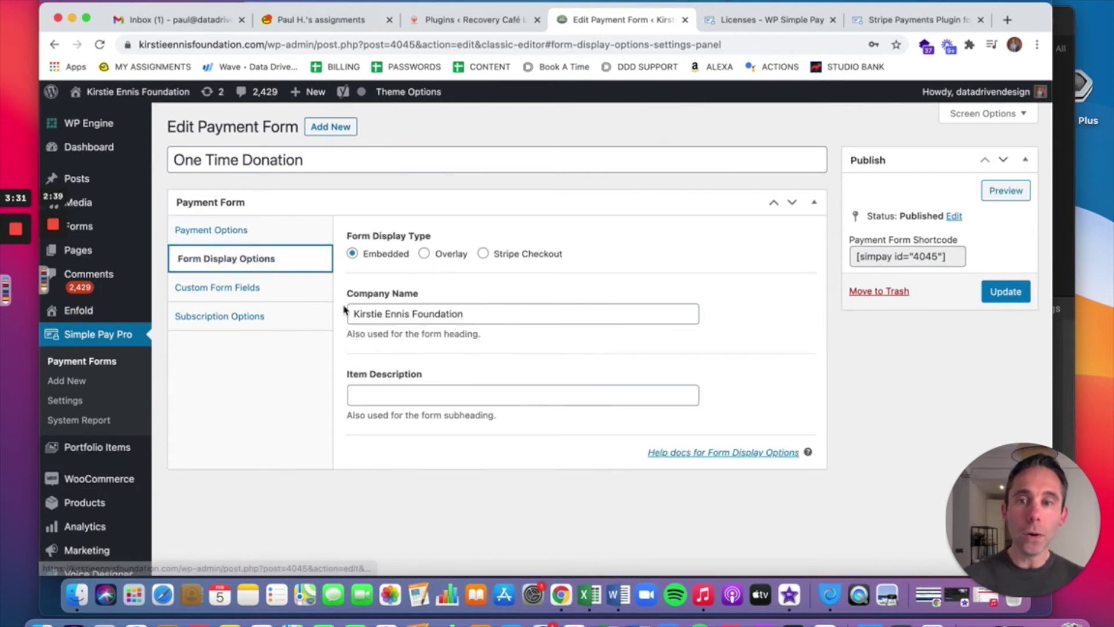
pyautogui.click(223, 290)
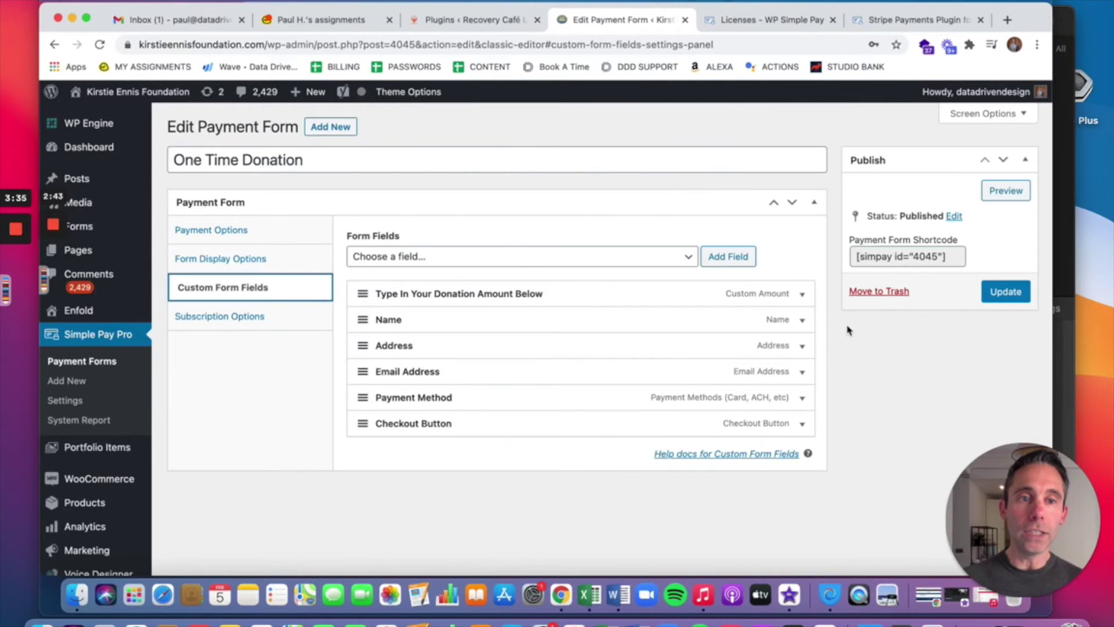
pyautogui.click(887, 255)
pyautogui.click(912, 359)
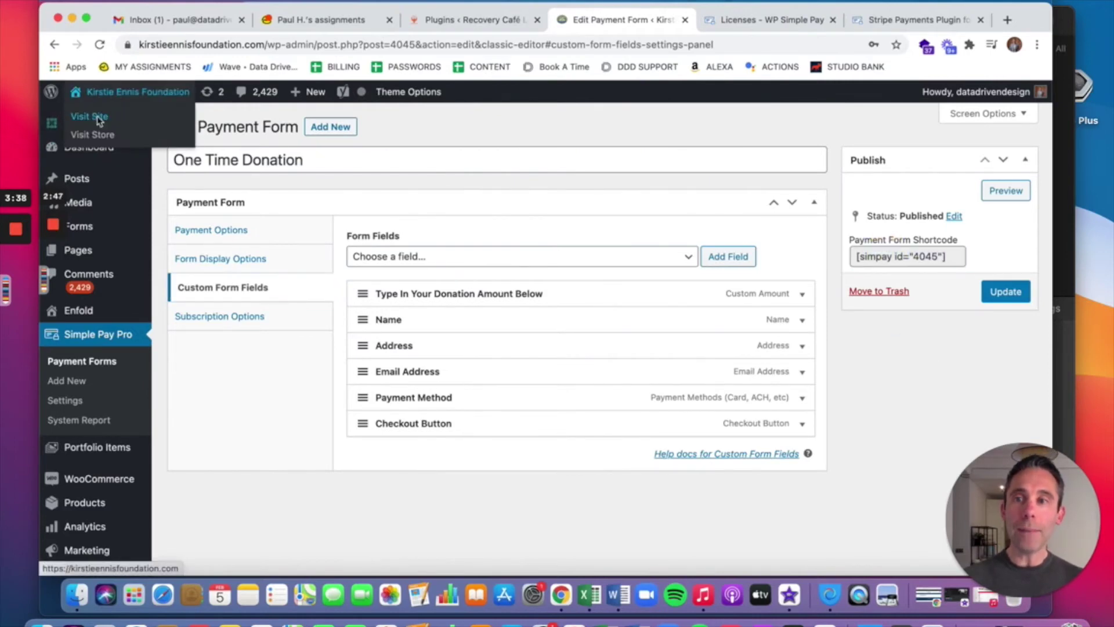
pyautogui.rightClick(99, 121)
pyautogui.click(133, 124)
# - On the foundation site, show the Donate page's Annual Recurring Donation form with its $100.00 amount and reload
pyautogui.click(654, 21)
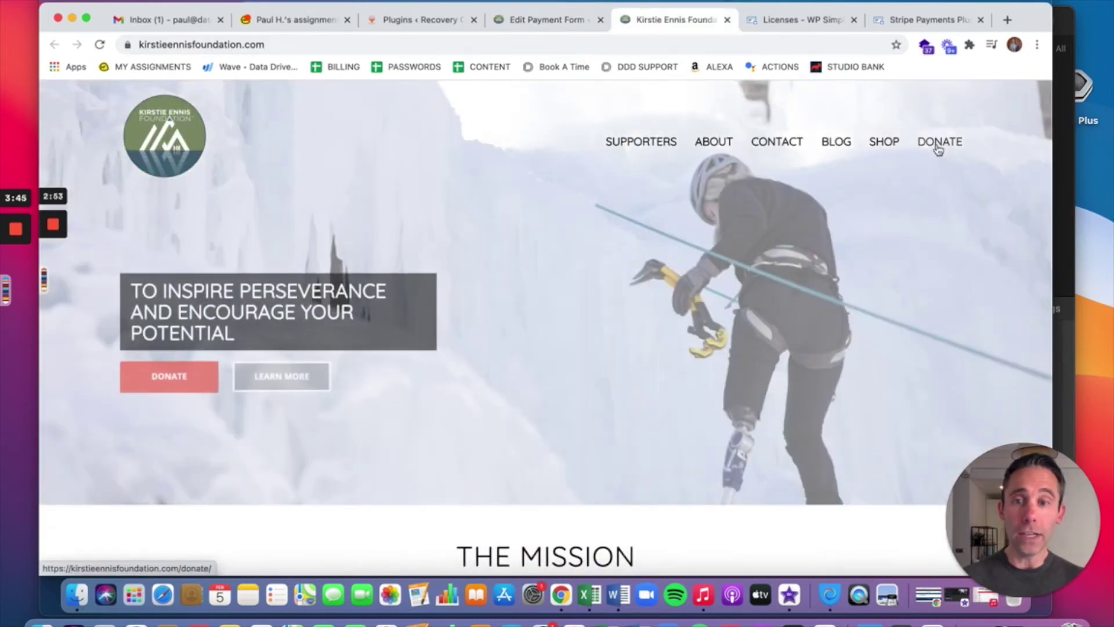
pyautogui.click(939, 148)
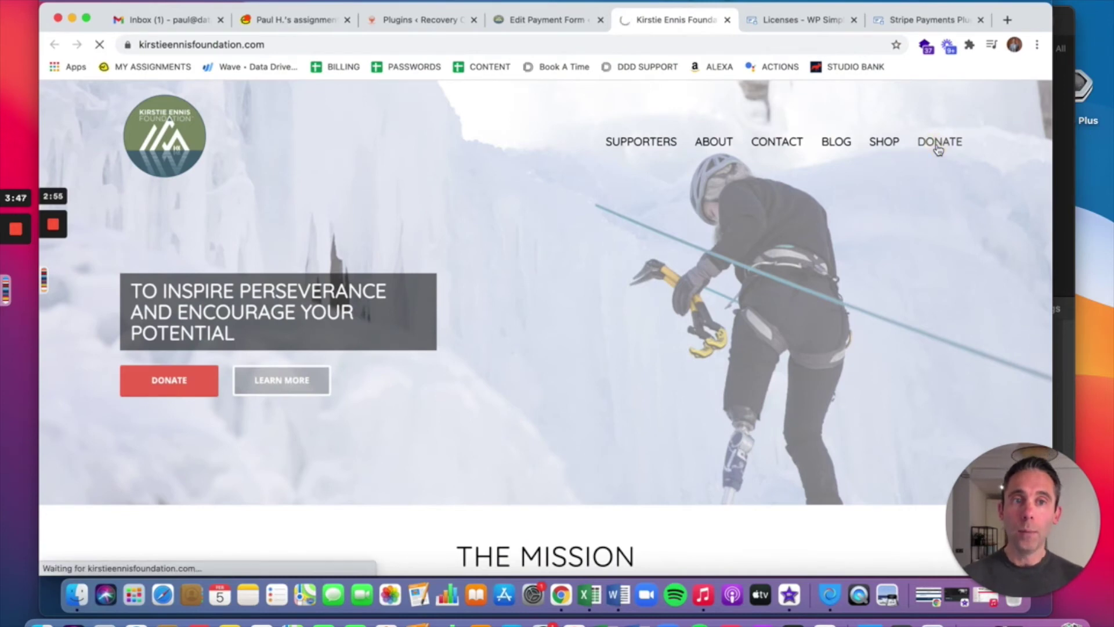
pyautogui.scroll(-3, 729, 326)
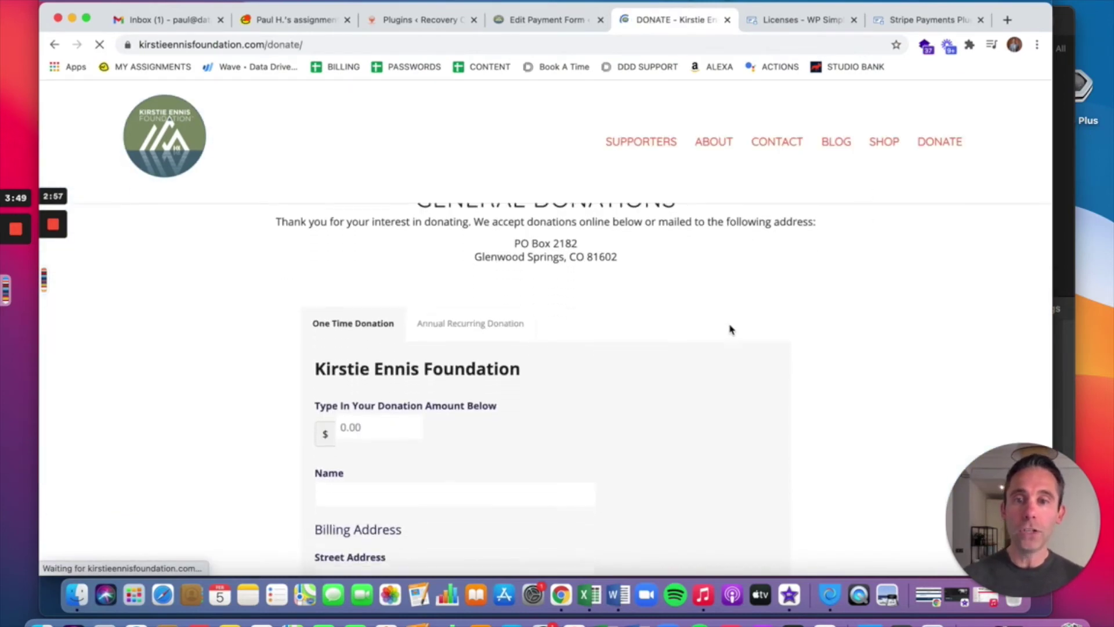
pyautogui.click(495, 296)
pyautogui.scroll(-7, 266, 298)
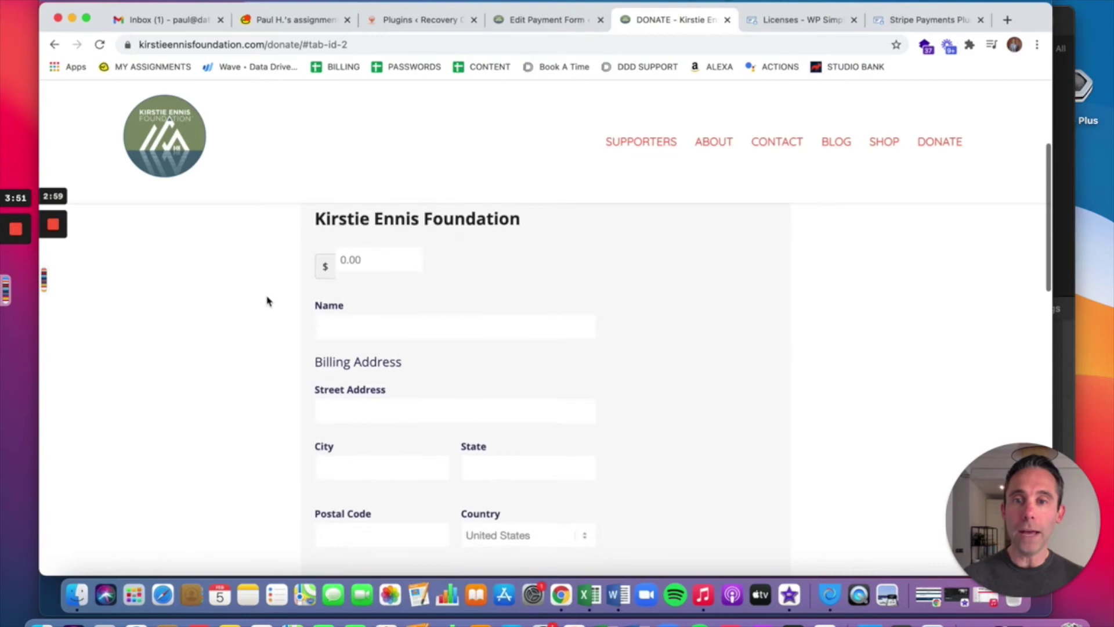
pyautogui.scroll(5, 490, 401)
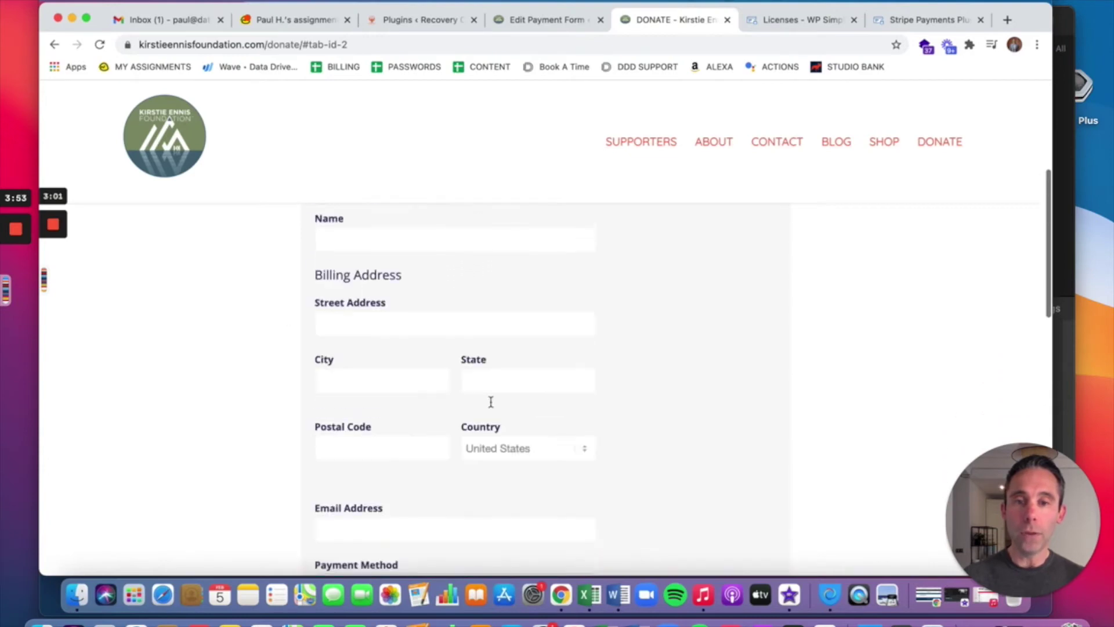
pyautogui.click(343, 283)
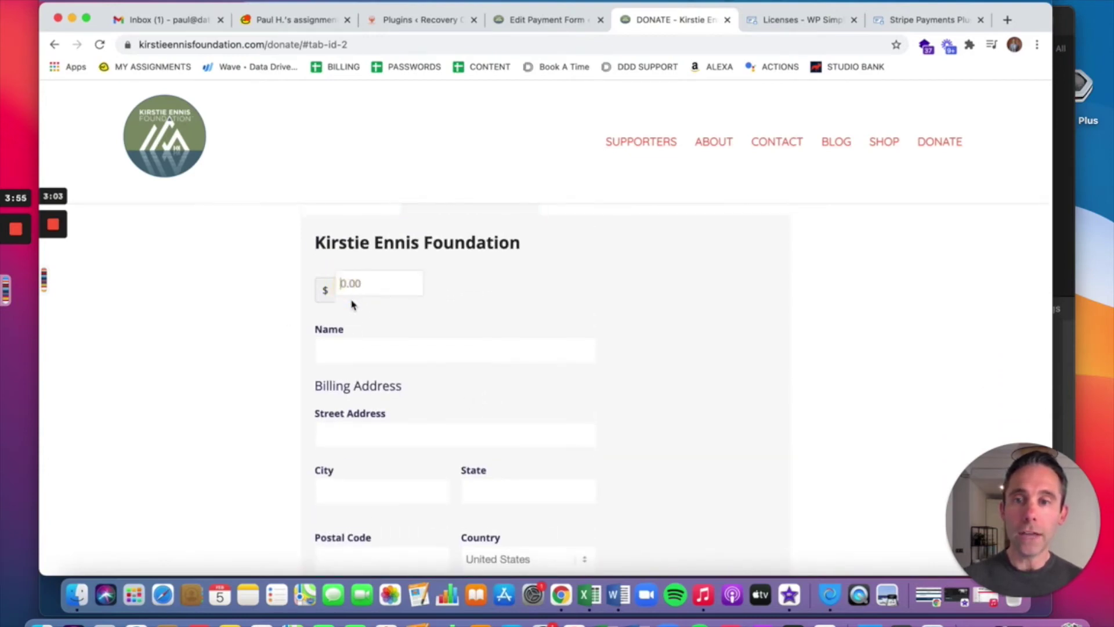
pyautogui.scroll(-5, 461, 342)
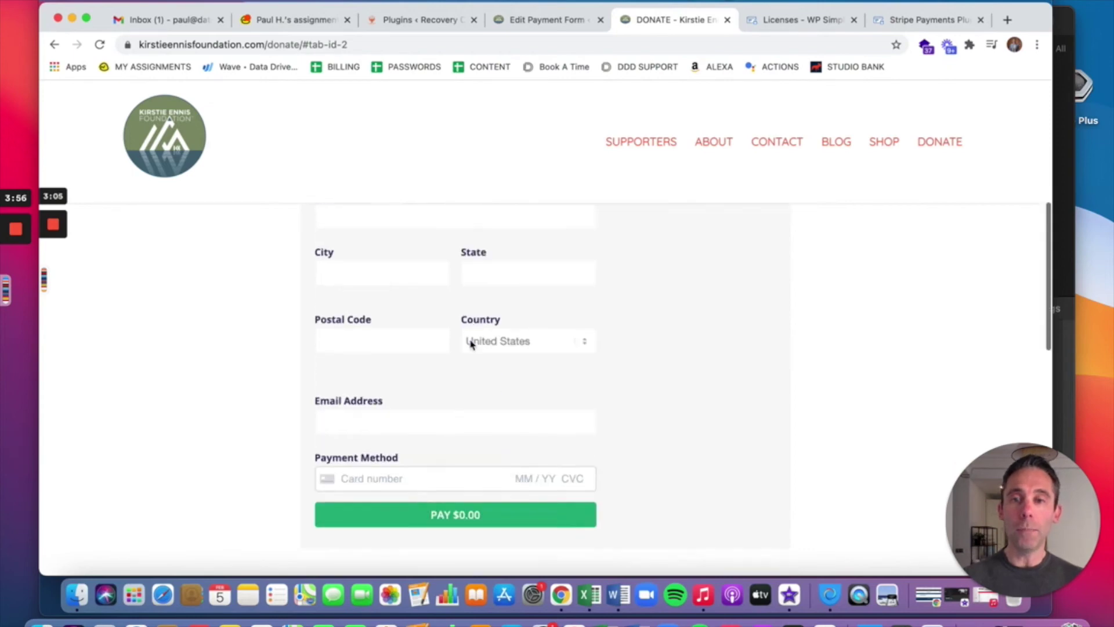
pyautogui.scroll(6, 482, 432)
pyautogui.scroll(3, 485, 426)
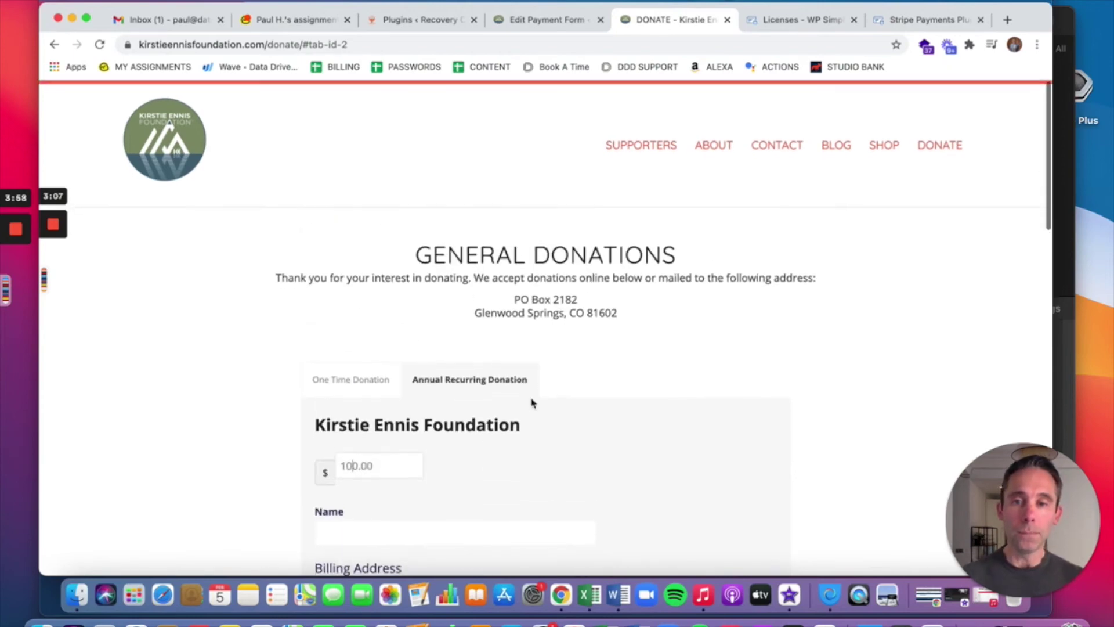
pyautogui.press('super+r')
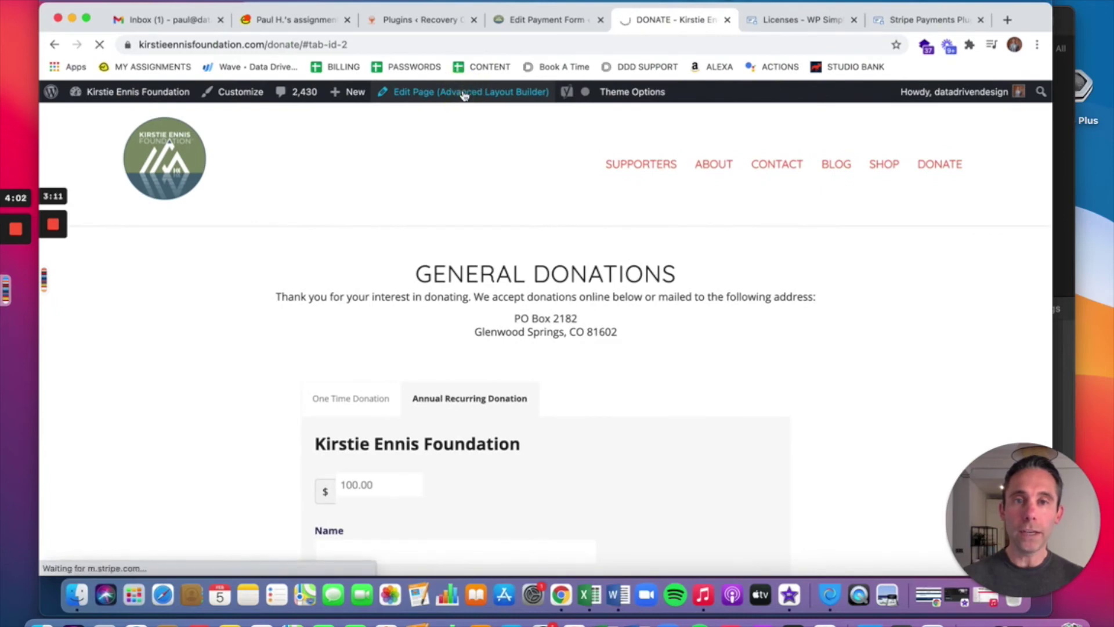
# - Open the Donate page in Avia Layout Builder and inspect the Tabs element's simpay shortcodes (4045, 4055)
pyautogui.click(465, 94)
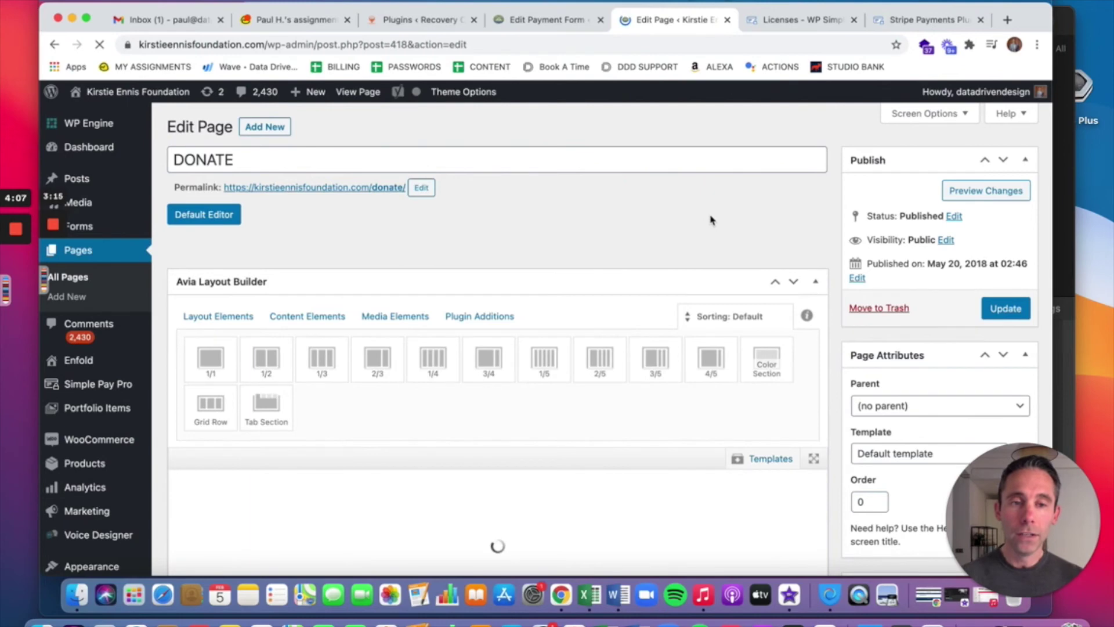
pyautogui.scroll(-5, 711, 220)
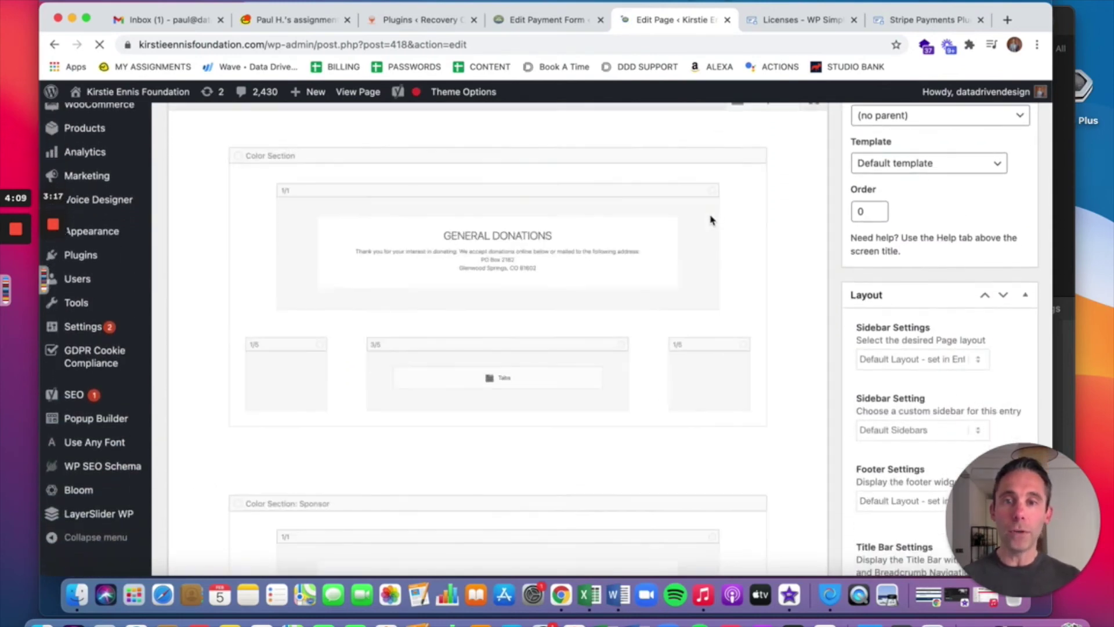
pyautogui.scroll(-3, 708, 219)
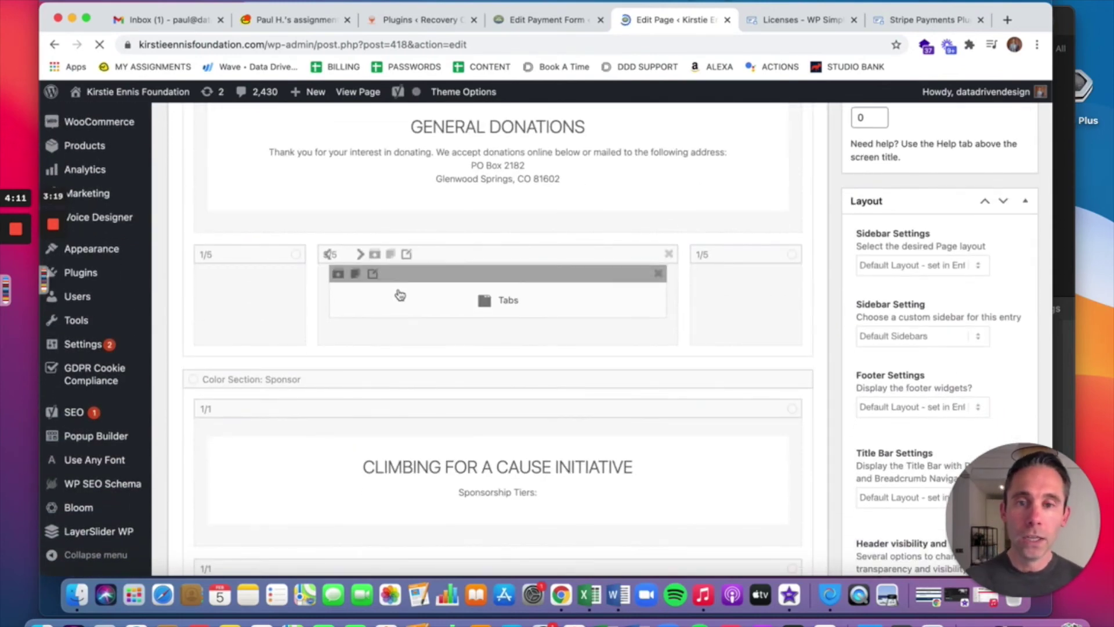
pyautogui.click(373, 273)
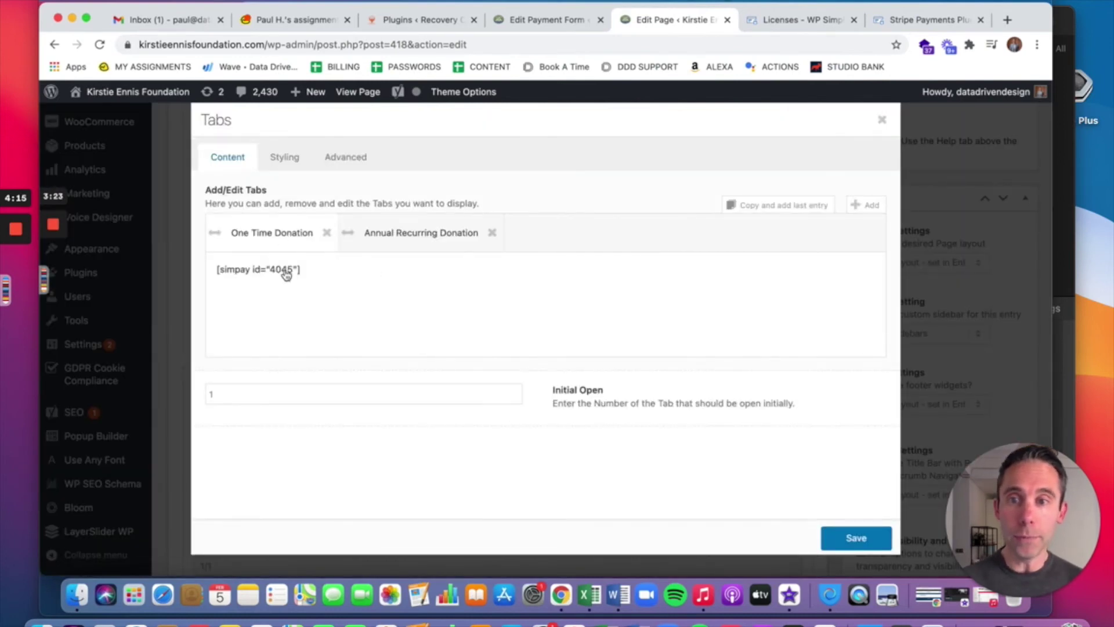
pyautogui.click(391, 239)
pyautogui.click(391, 240)
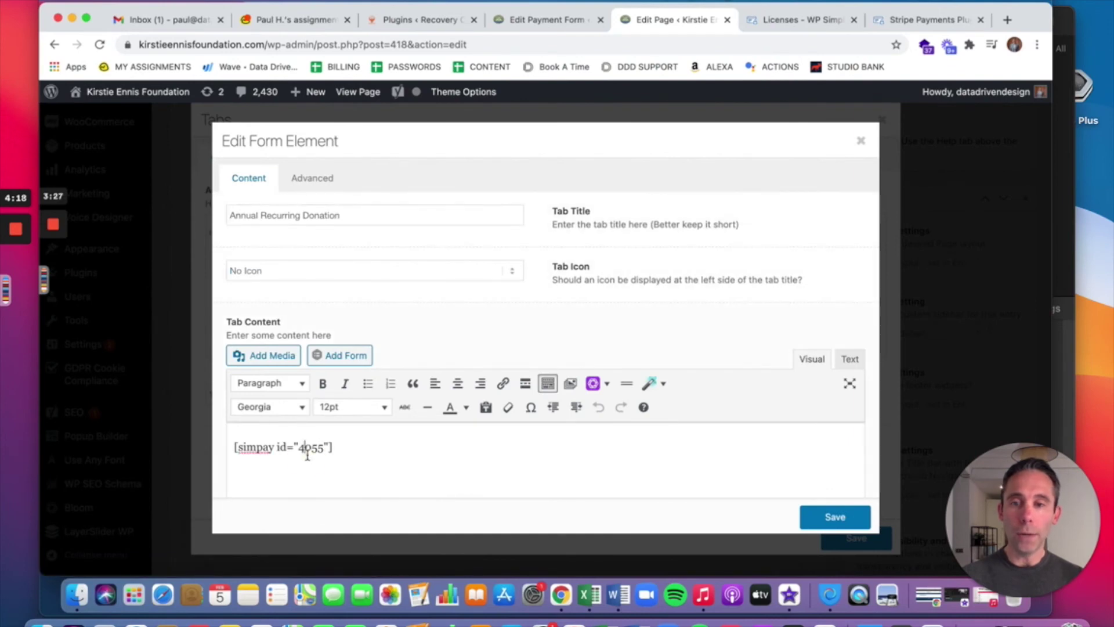
pyautogui.tripleClick(308, 451)
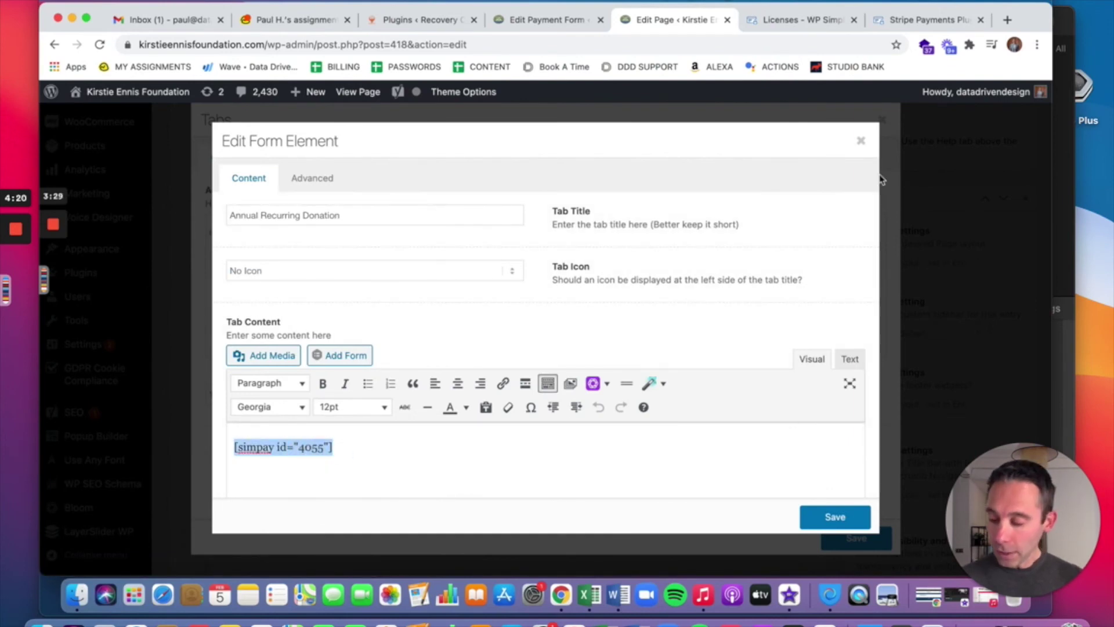
# - Close the tab and Tabs dialogs and the page editor tab, returning to the payment form
pyautogui.click(868, 142)
pyautogui.click(880, 121)
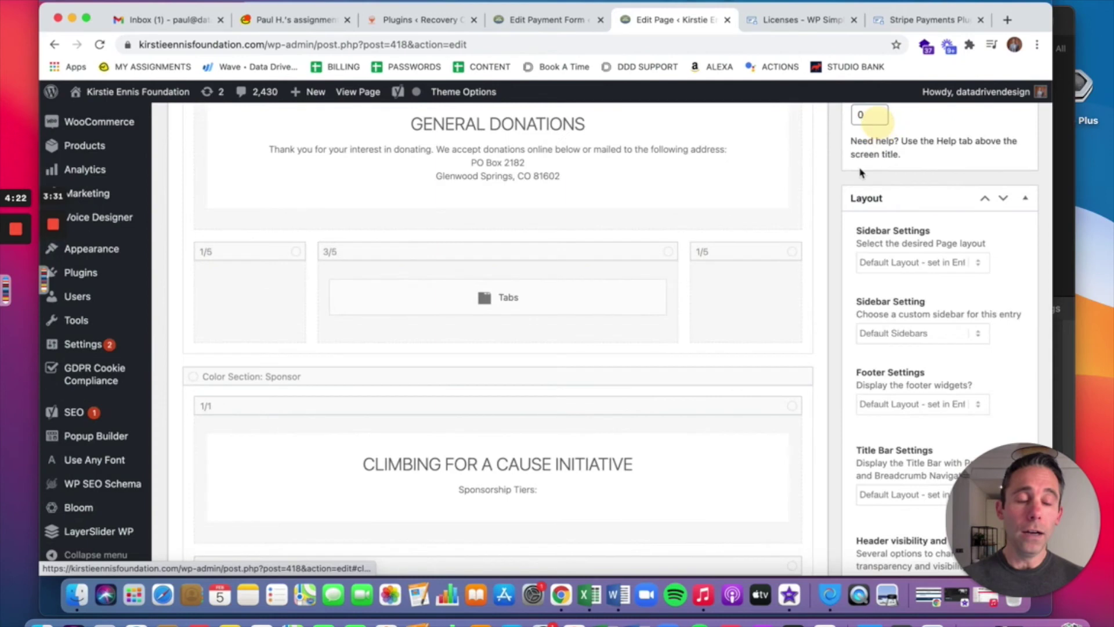
pyautogui.click(727, 21)
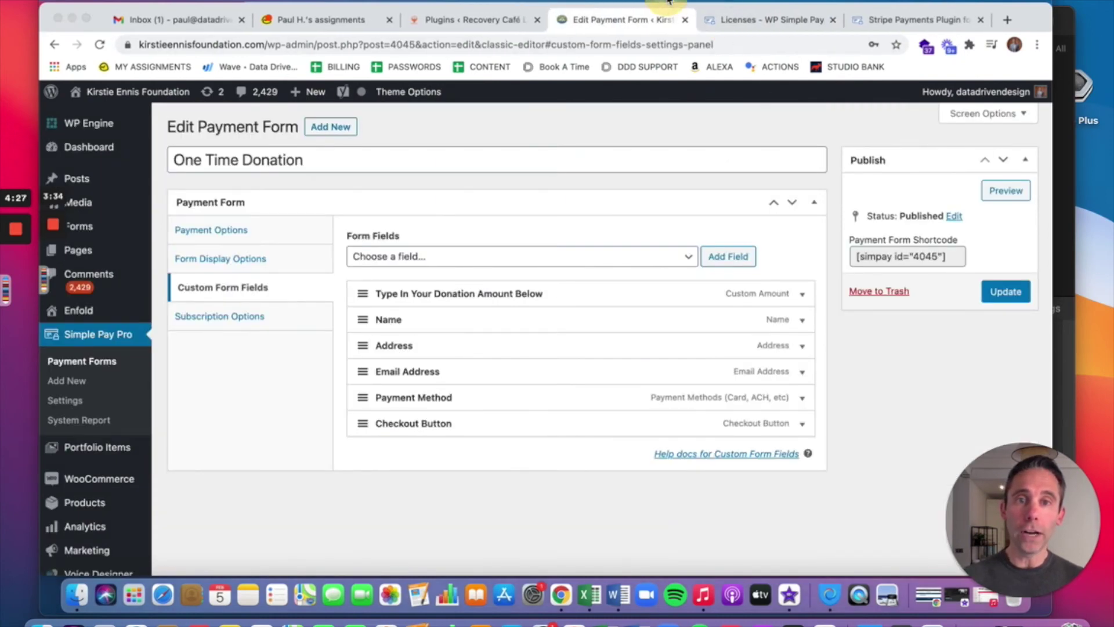
pyautogui.moveTo(1060, 587)
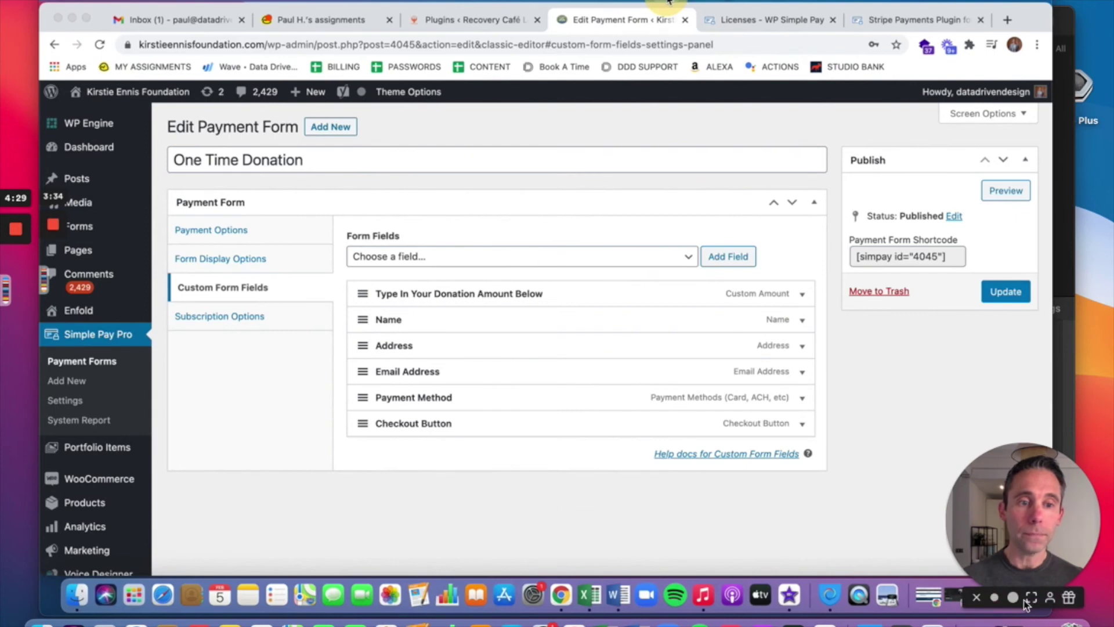